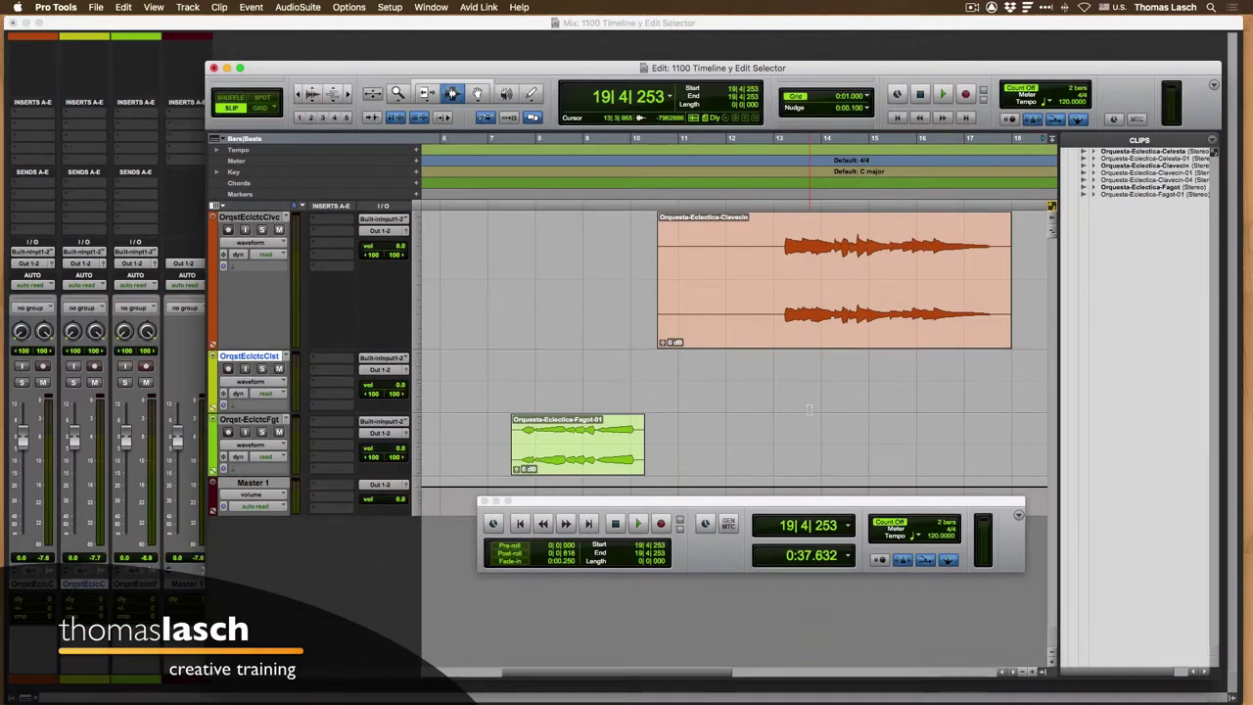
# - Place the edit cursor in the Clavecin clip at about 13|1|088 and make the Celesta track taller
pyautogui.click(774, 257)
pyautogui.hscroll(10, 736, 268)
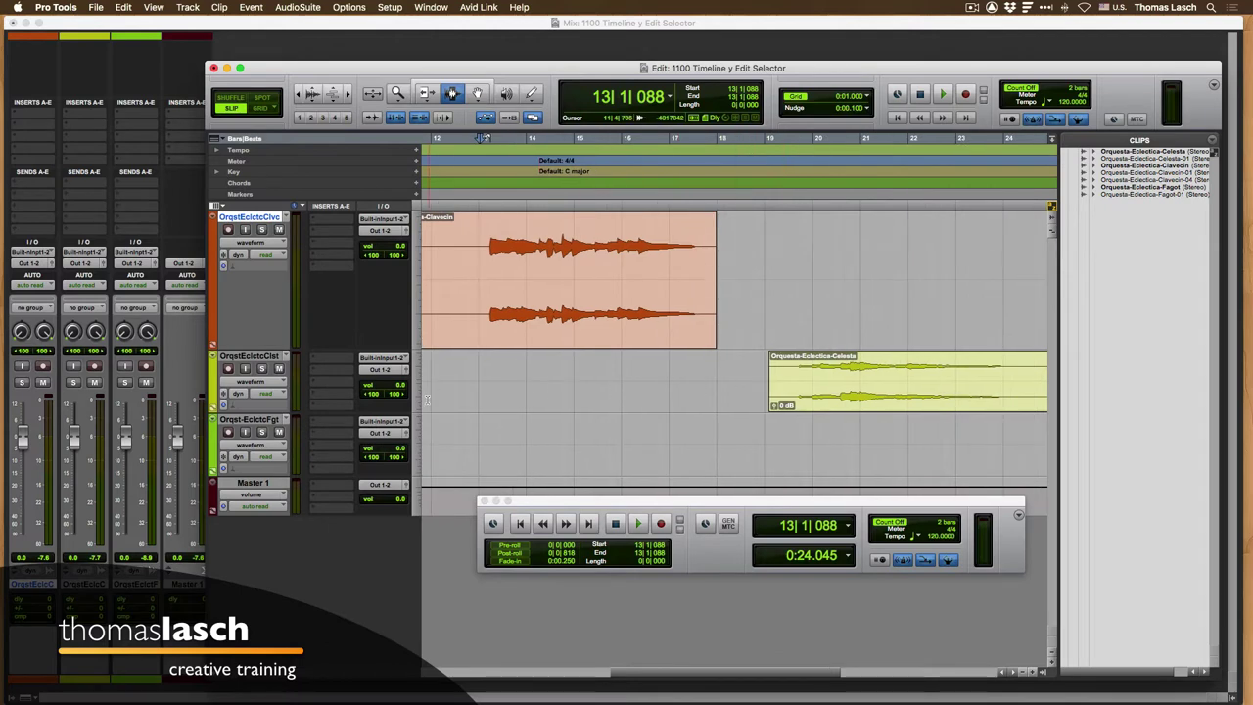
pyautogui.moveTo(416, 411); pyautogui.dragTo(416, 449)
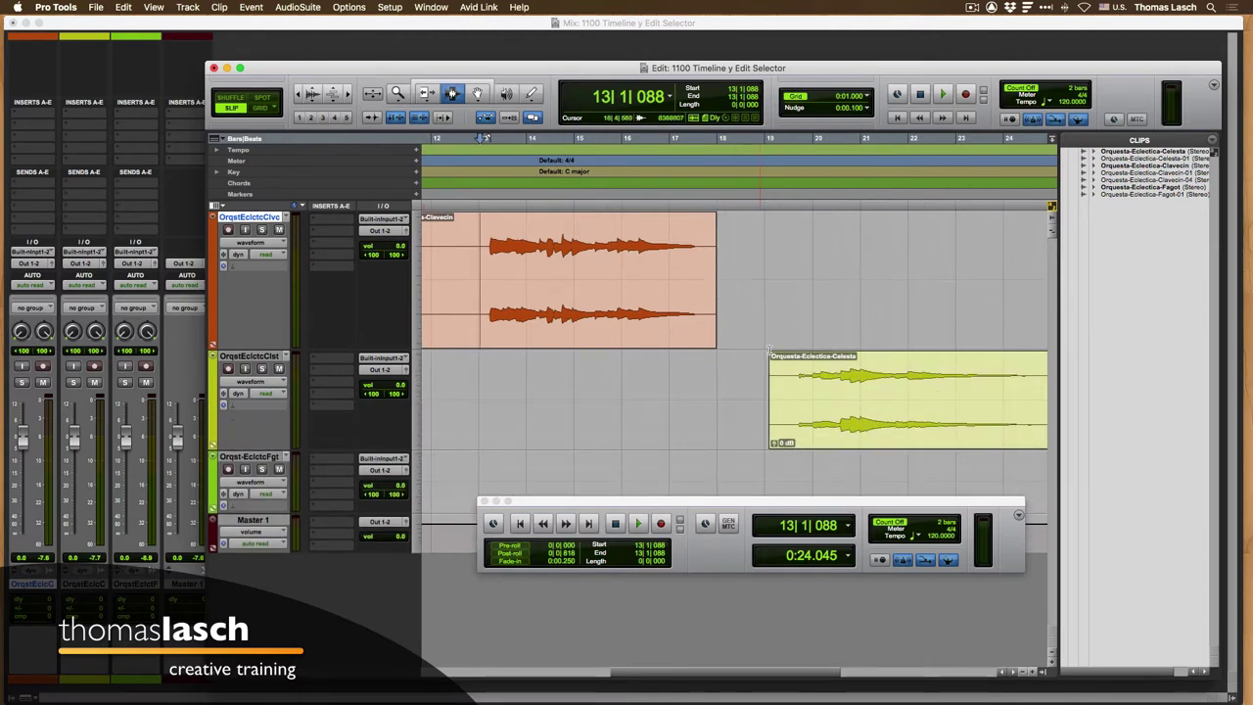
# - Play the Celesta clip from about 19|3|525 and stop playback
pyautogui.click(795, 370)
pyautogui.press('space')
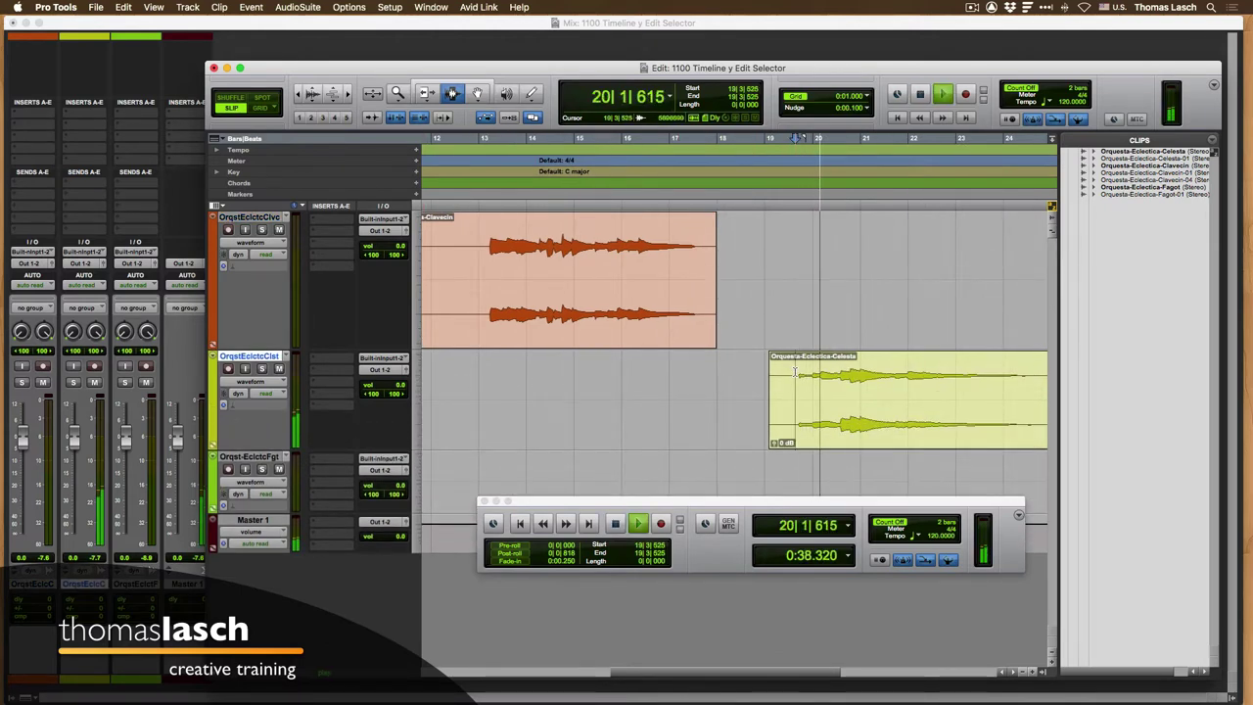
pyautogui.press('super+bracketright')
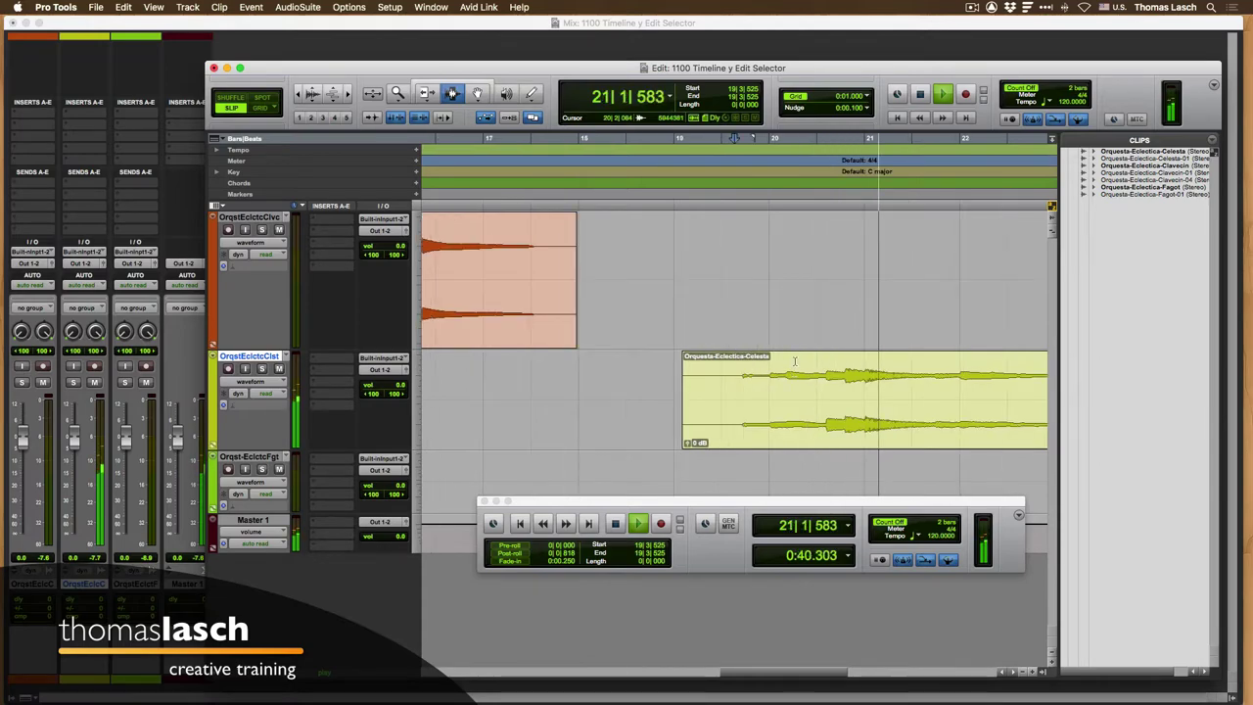
pyautogui.press('space')
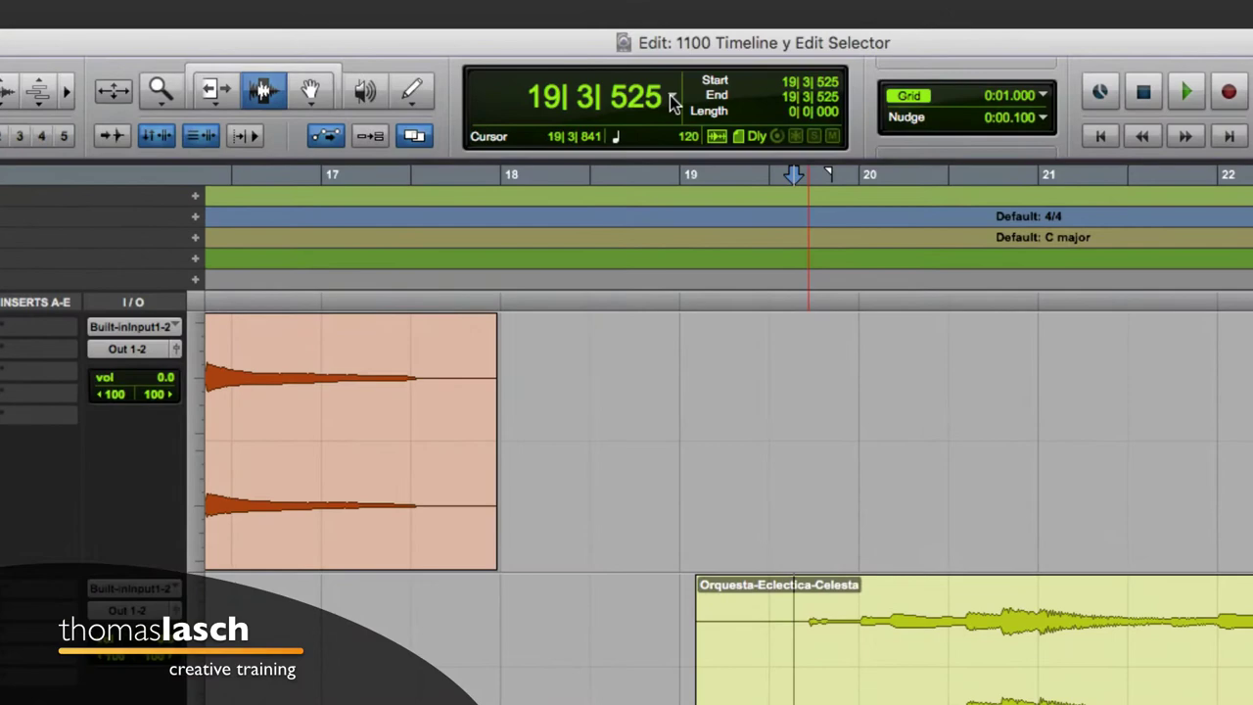
# - Cycle the main counter's time format through Min:Secs and Timecode and set it back to Bars|Beats
pyautogui.click(672, 97)
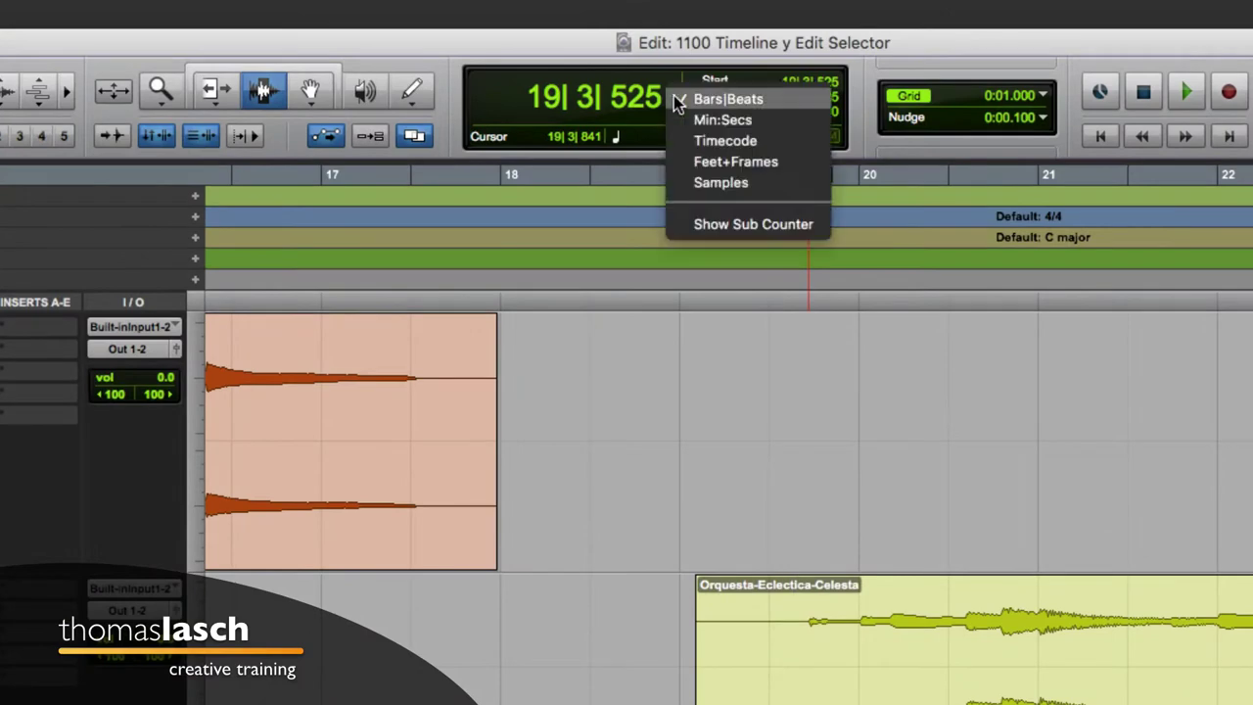
pyautogui.click(685, 112)
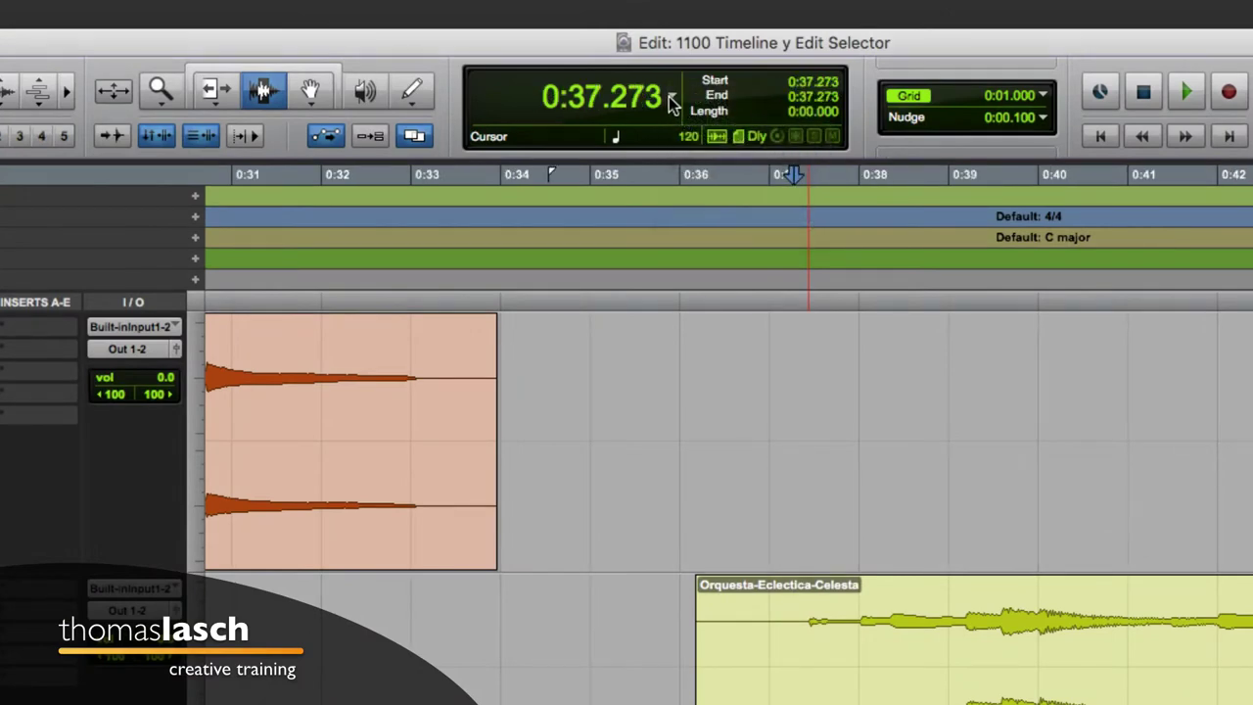
pyautogui.click(670, 94)
pyautogui.click(679, 114)
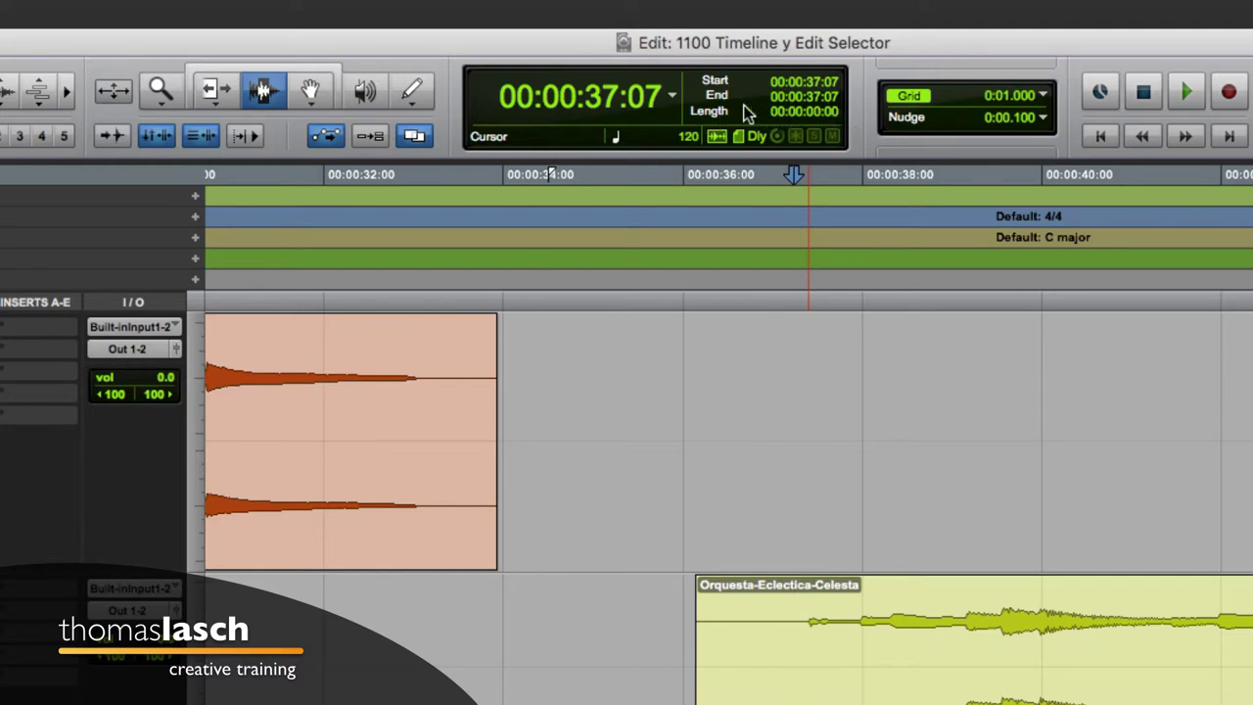
pyautogui.click(673, 98)
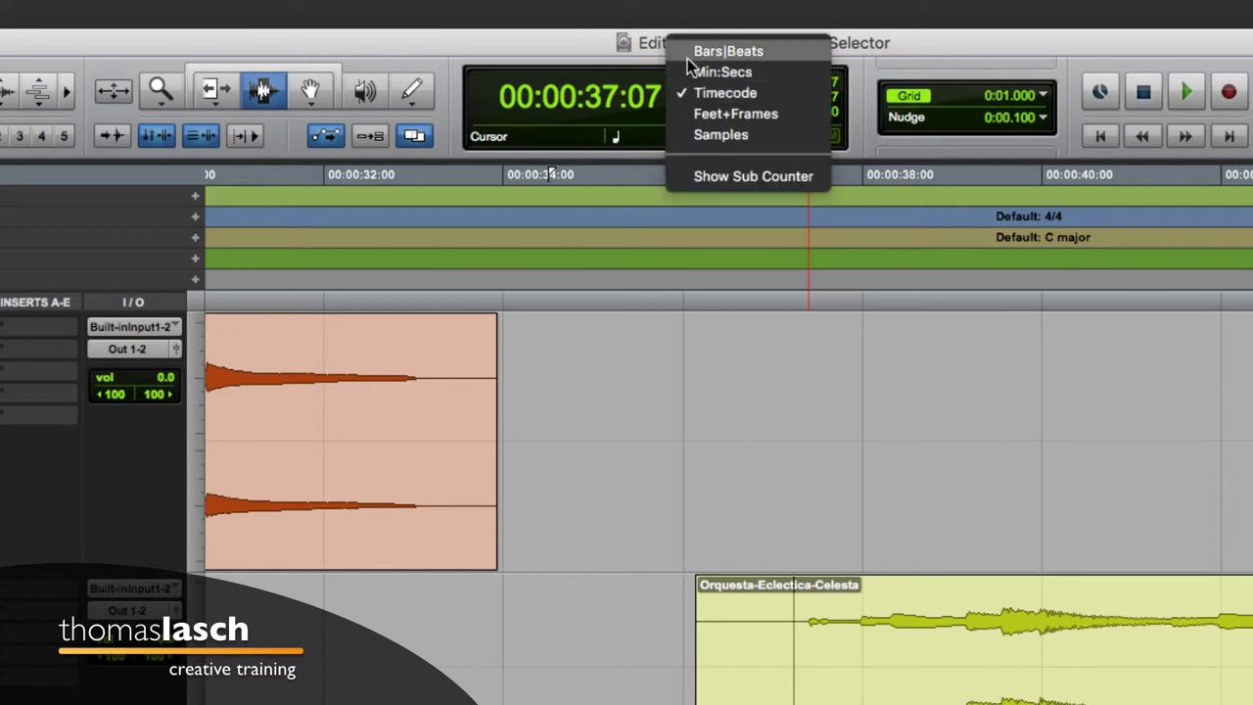
pyautogui.click(688, 51)
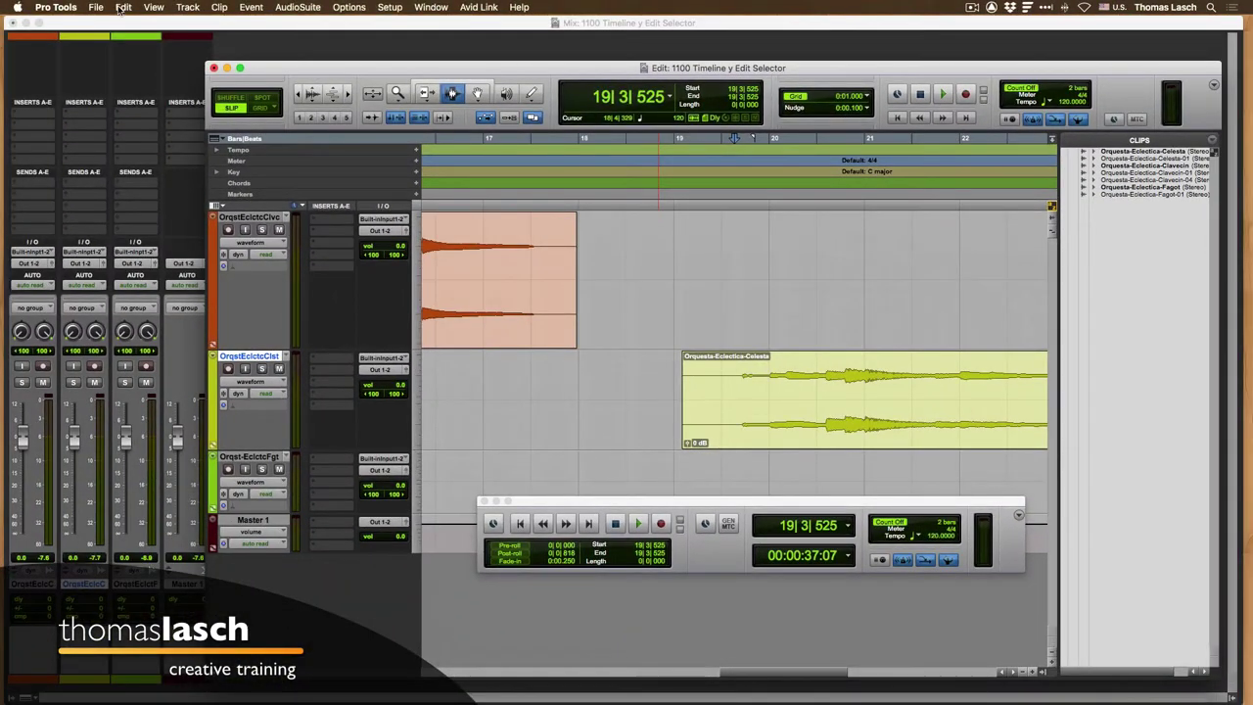
# - Select a passage of the Celesta clip from about 19|3|709 to 20|3|892
pyautogui.click(125, 9)
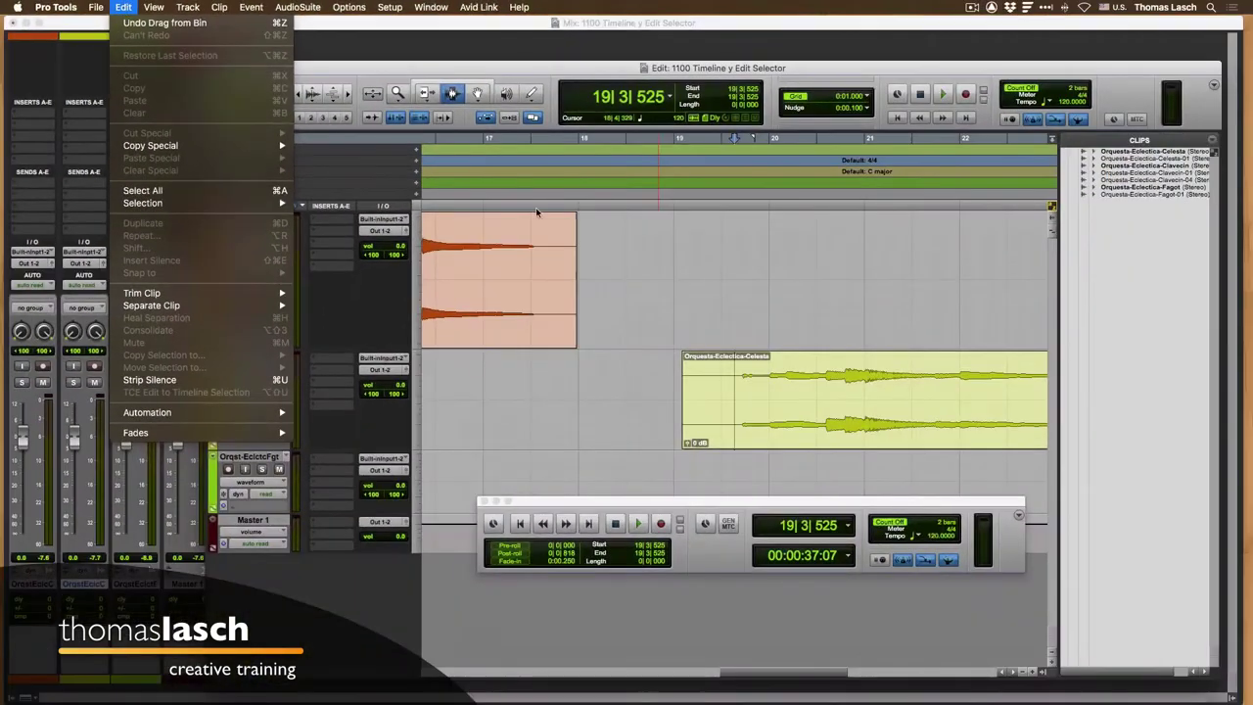
pyautogui.click(766, 397)
pyautogui.moveTo(739, 387); pyautogui.dragTo(840, 385)
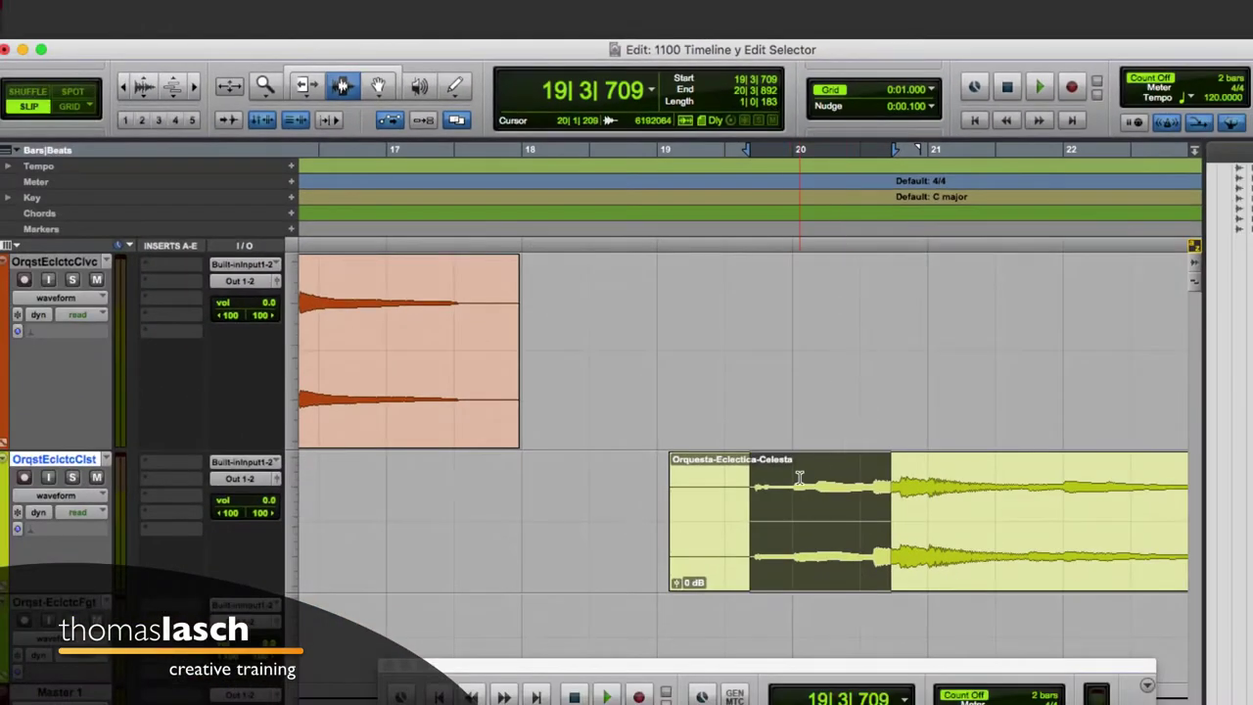
# - Try pasting a copy of the Celesta passage from about 19|4|564 to 20|4|195 at about 17|2|463, and undo the paste
pyautogui.click(799, 477)
pyautogui.moveTo(778, 480); pyautogui.dragTo(903, 483)
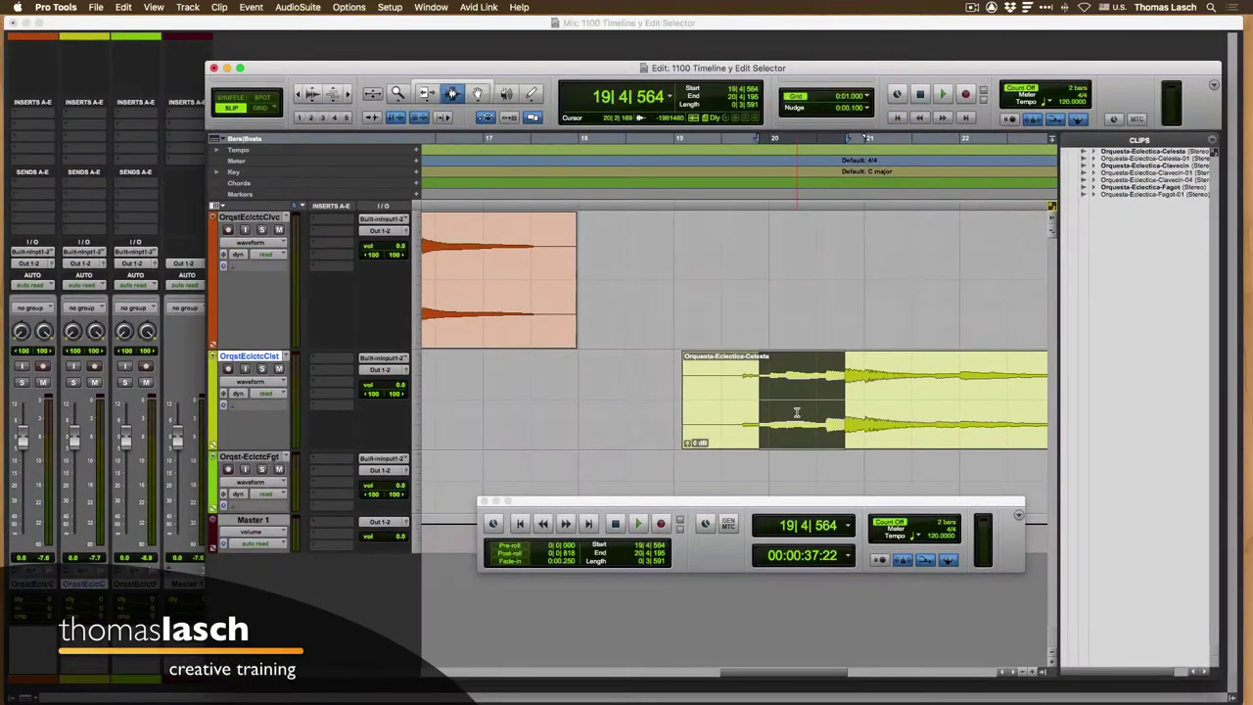
pyautogui.press('super+e')
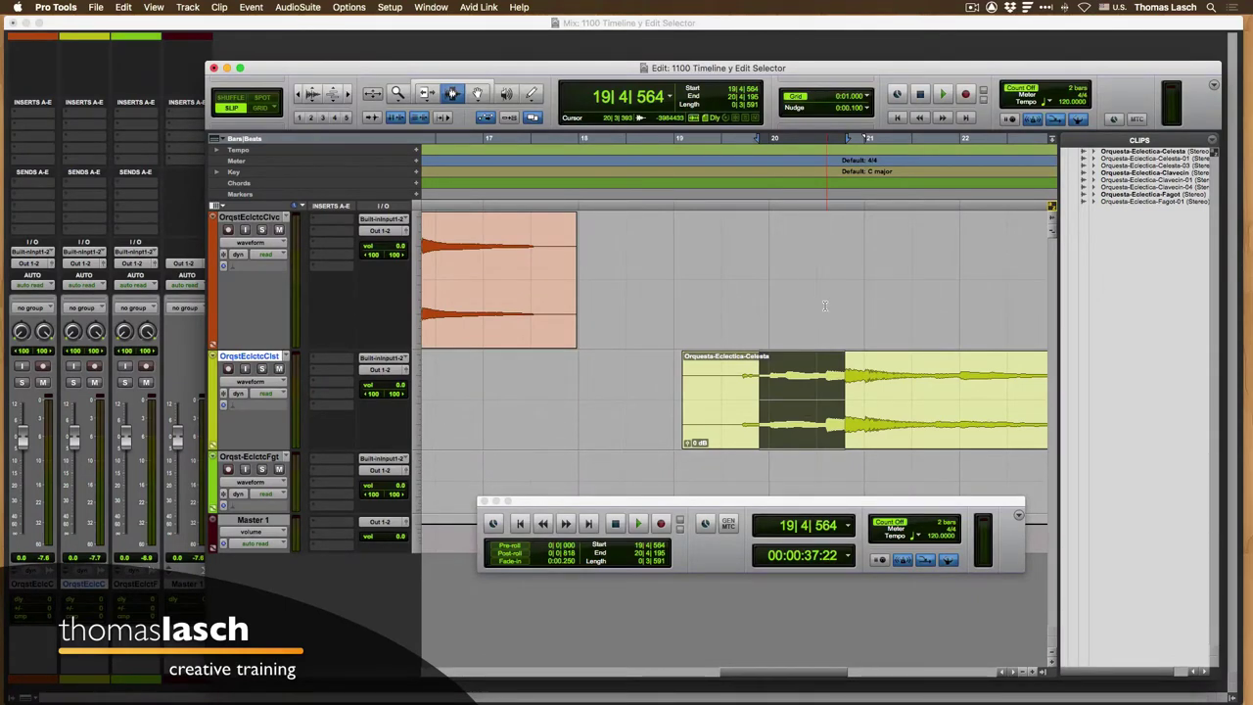
pyautogui.click(519, 392)
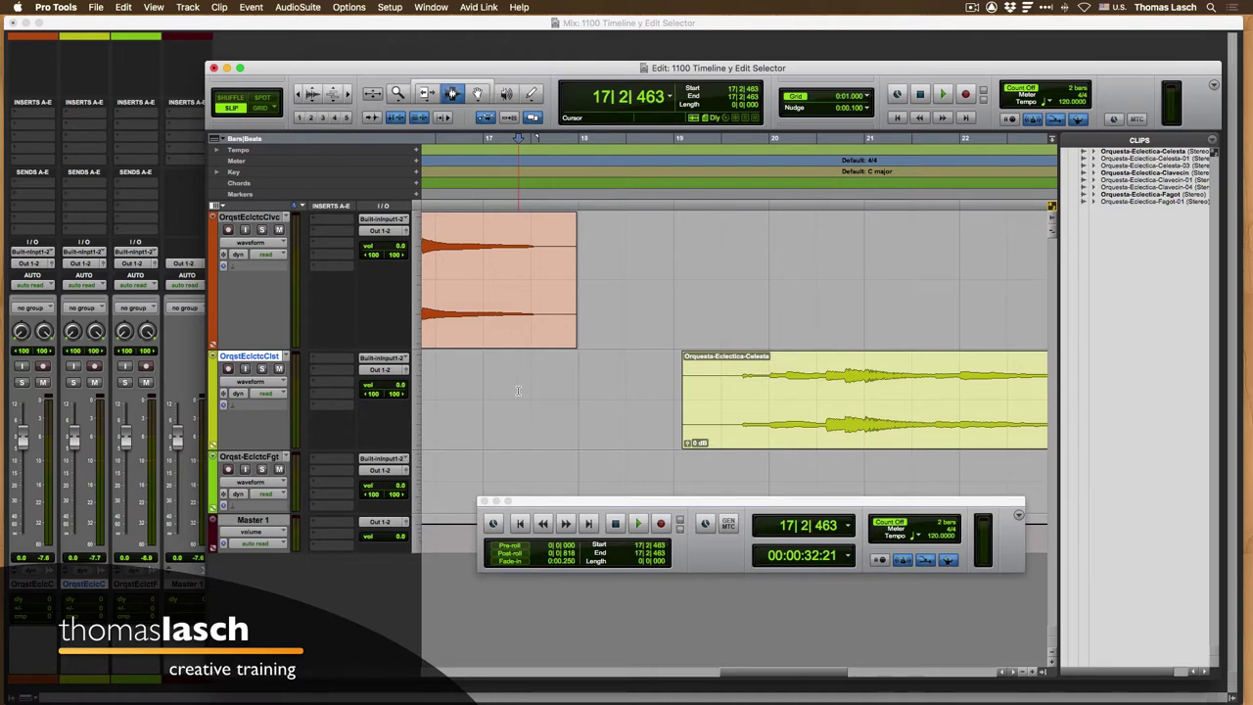
pyautogui.press('super+v')
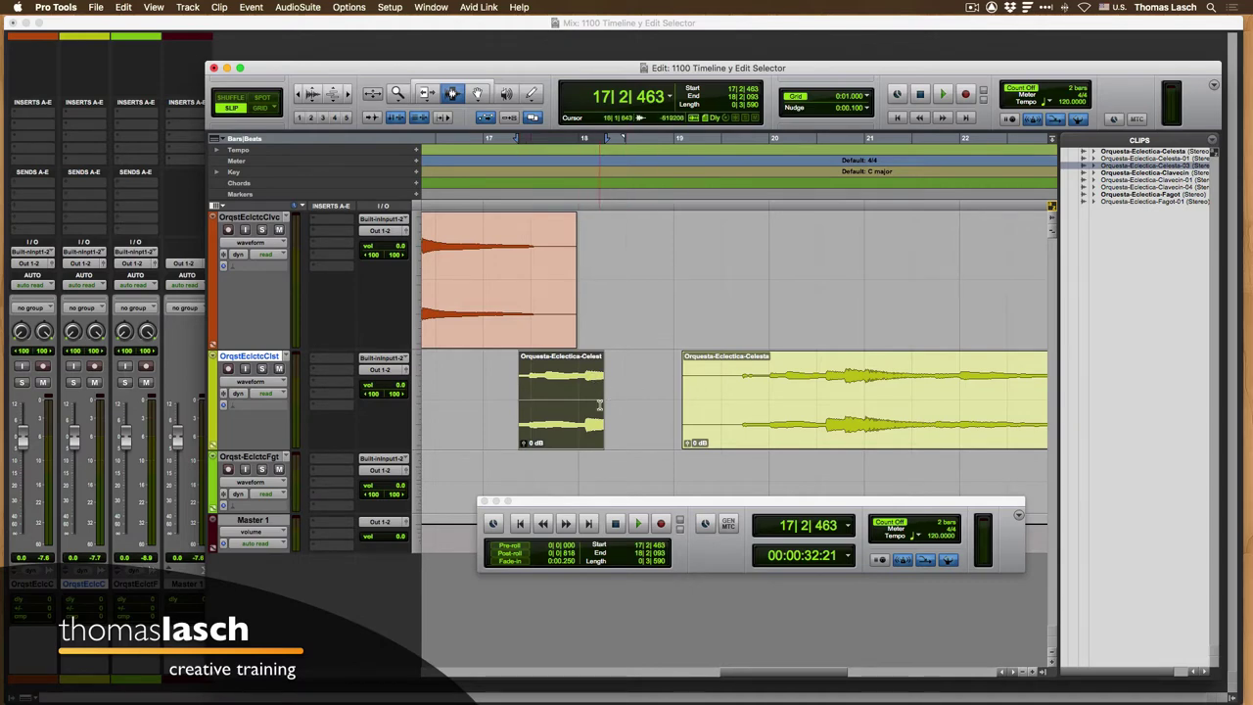
pyautogui.press('super+z')
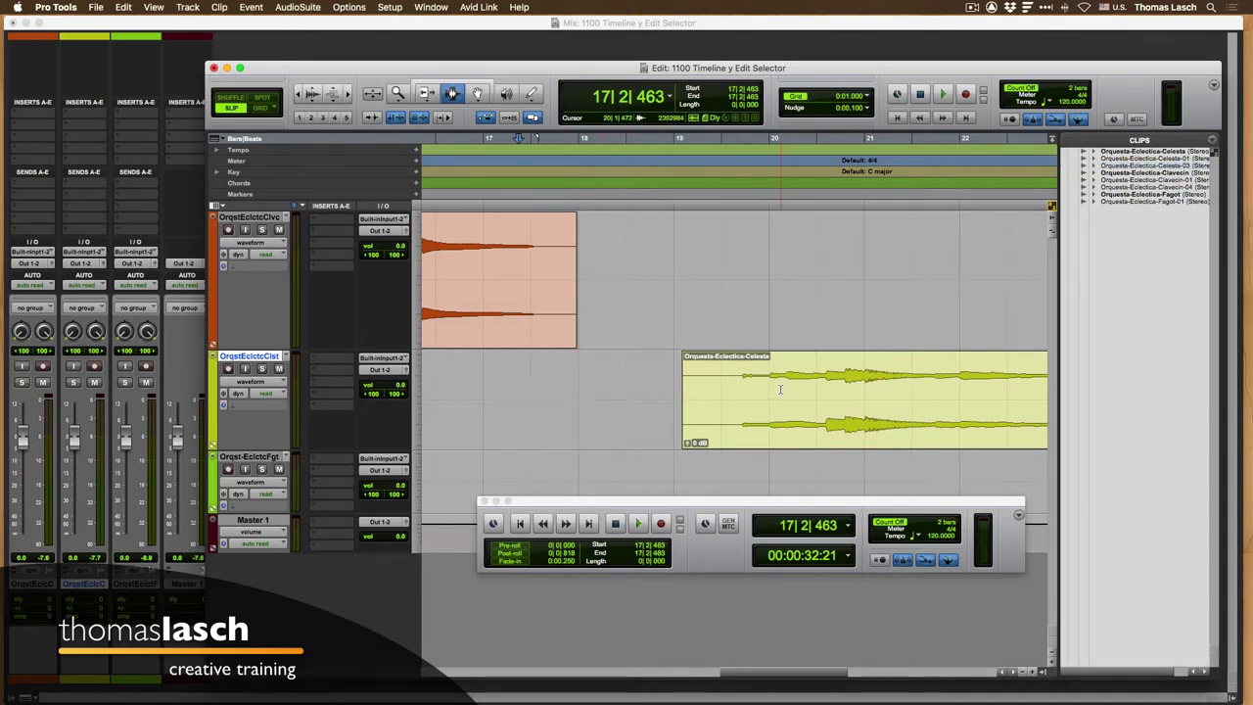
# - Select a passage of the Celesta clip from about 20|1|472 to 21|1|576
pyautogui.moveTo(781, 390); pyautogui.dragTo(881, 355)
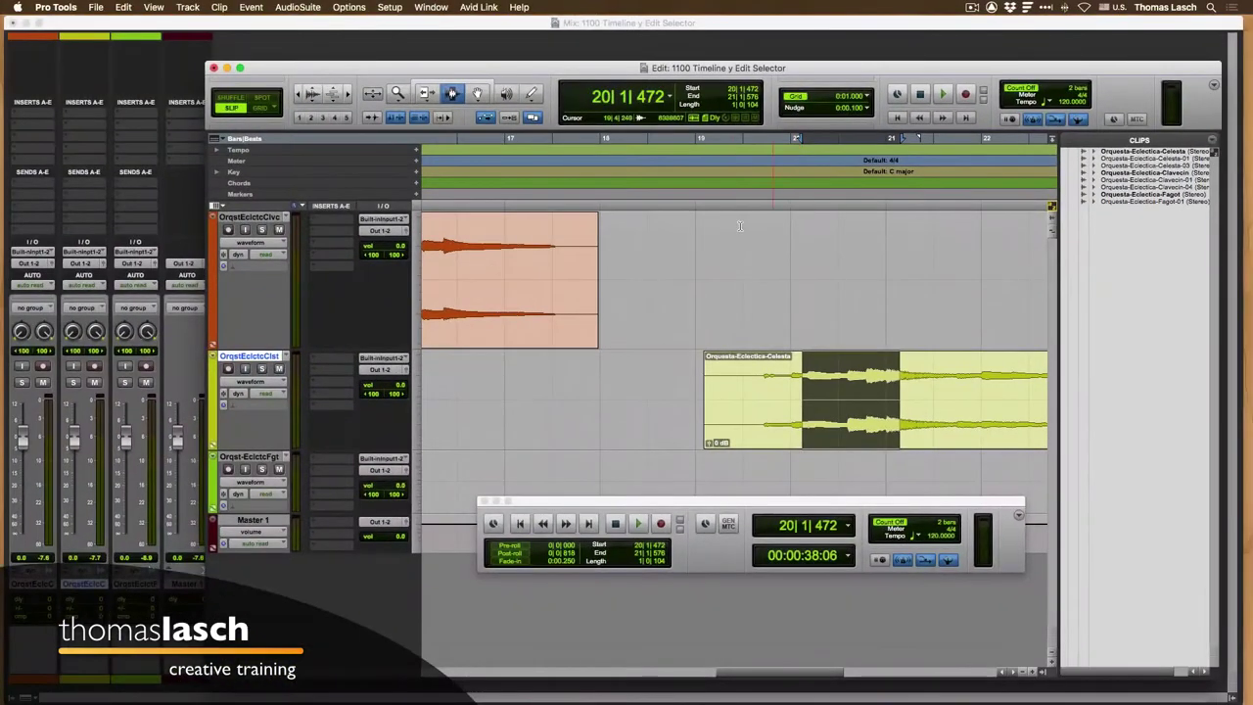
pyautogui.press('super+bracketright')
pyautogui.press('super+bracketright')
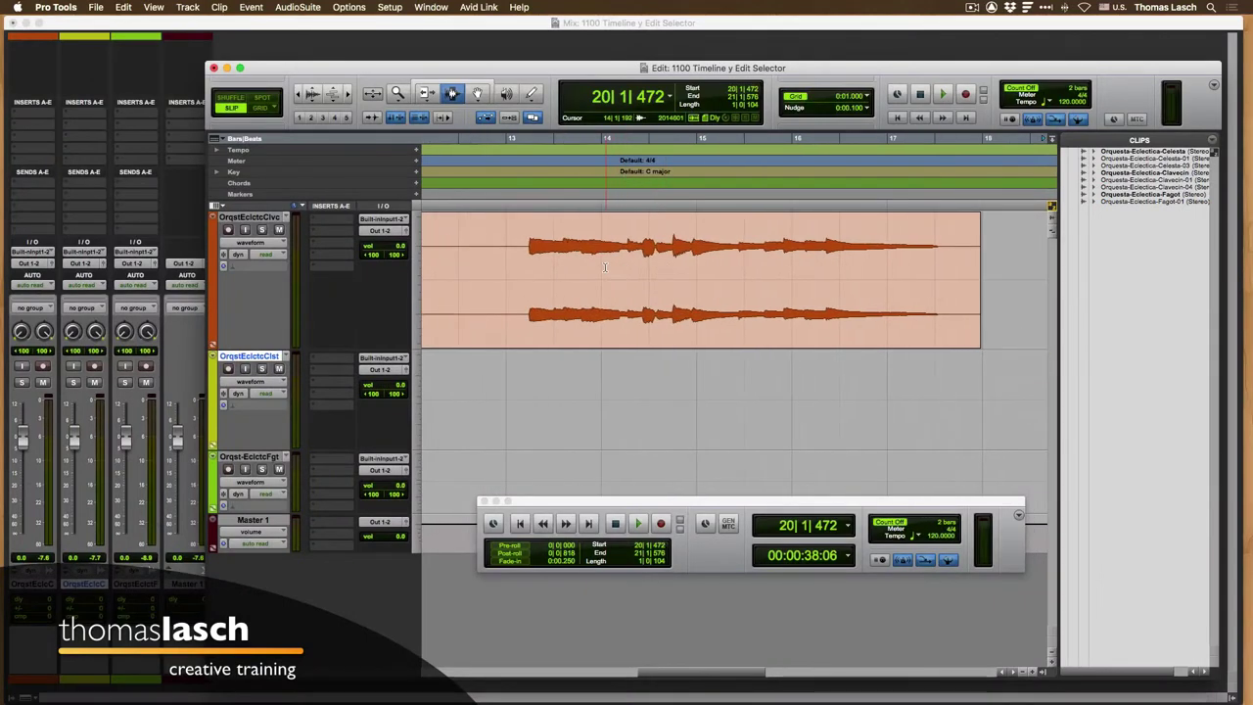
# - Try selecting different passages of the Clavecin clip, ending with the range from about 14|1|849 to 16|1|504
pyautogui.moveTo(605, 272); pyautogui.dragTo(769, 274)
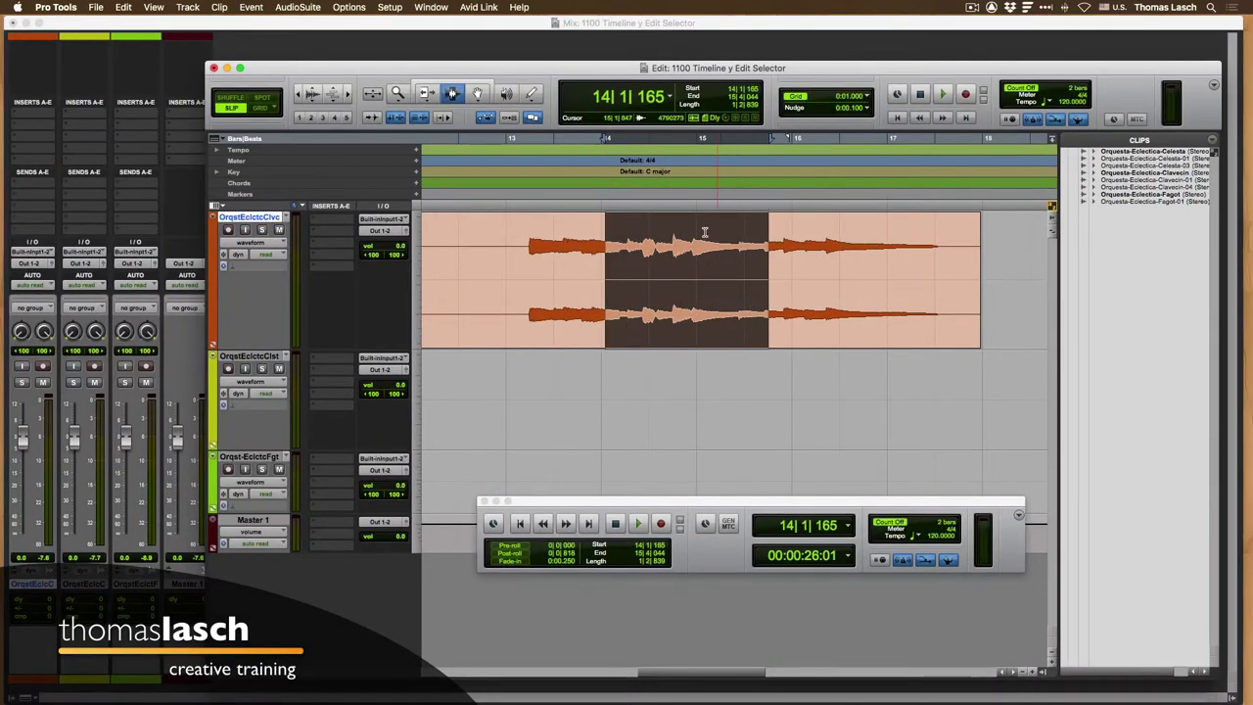
pyautogui.moveTo(565, 264); pyautogui.dragTo(766, 264)
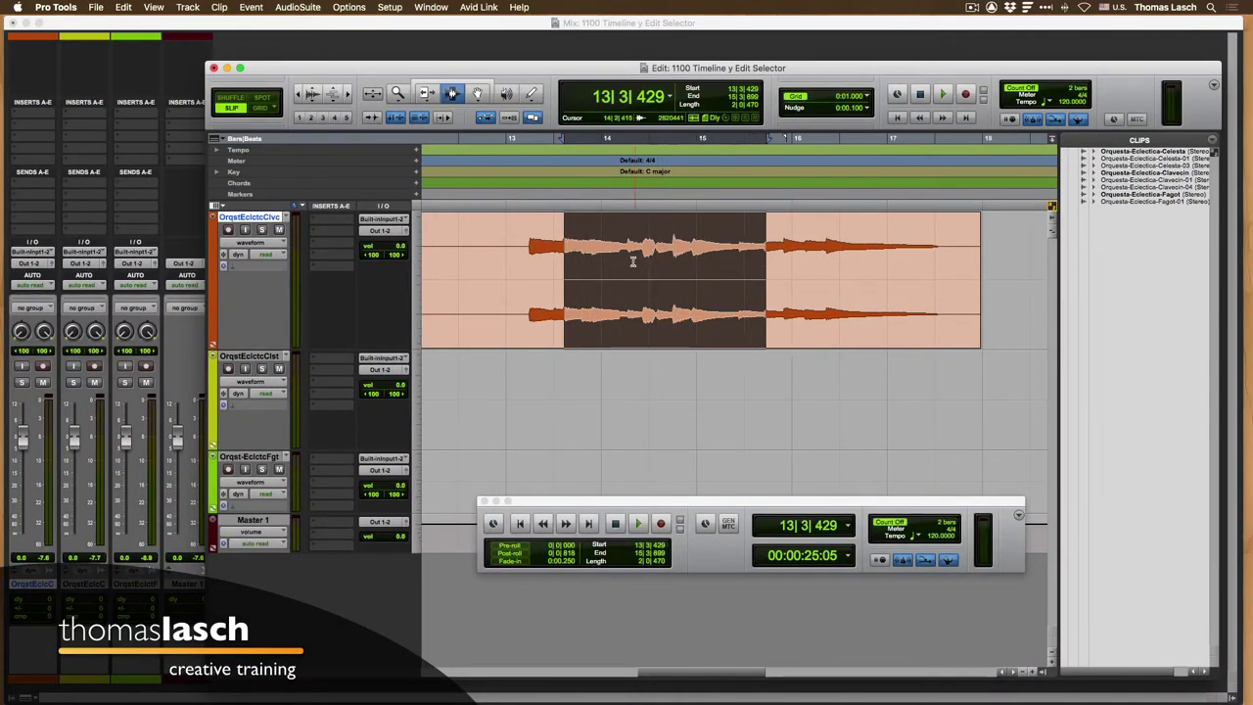
pyautogui.moveTo(621, 260); pyautogui.dragTo(804, 260)
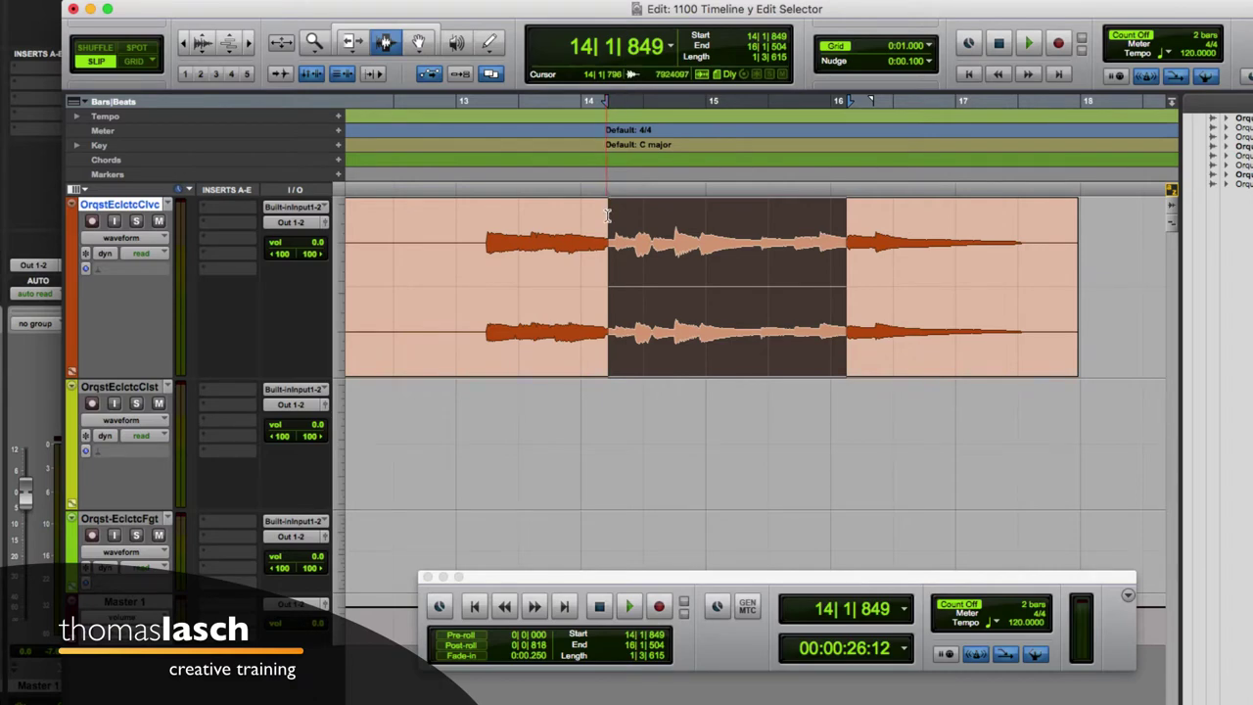
# - Select all the audible material in the Clavecin clip, from about 13|1|693 to 17|3|870, and play it back
pyautogui.moveTo(478, 245); pyautogui.dragTo(1046, 249)
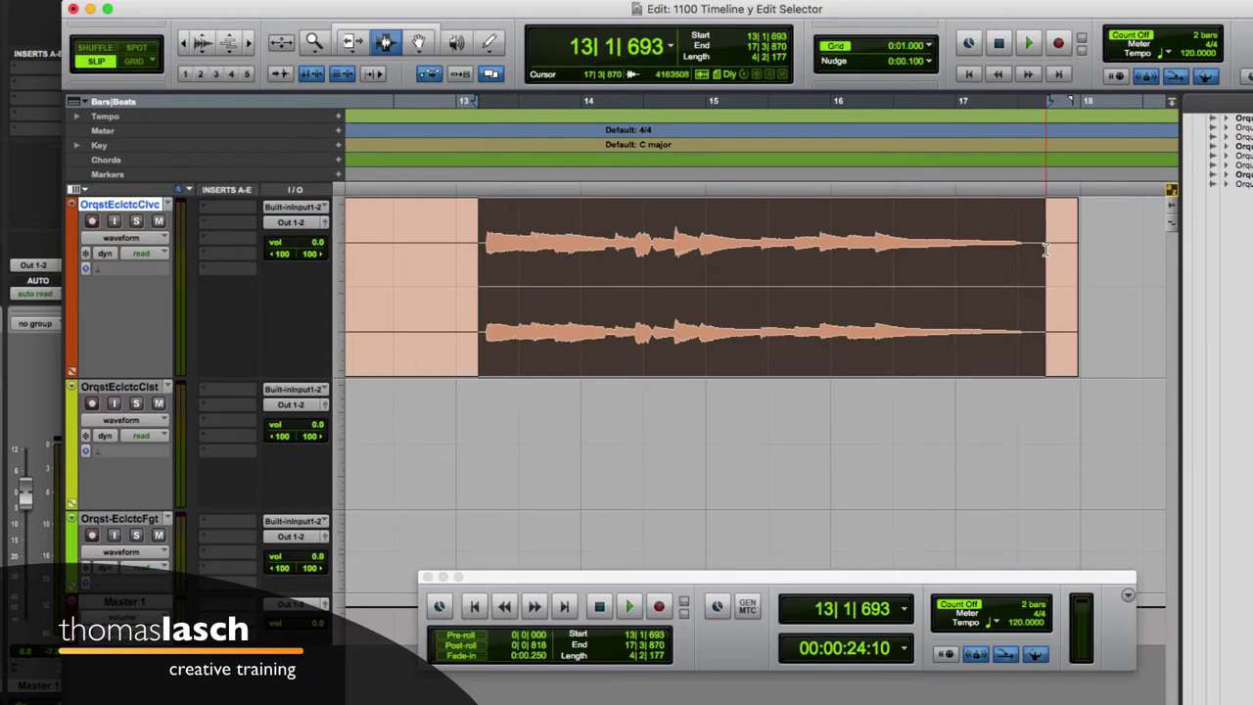
pyautogui.press('space')
pyautogui.hscroll(-2, 266, 213)
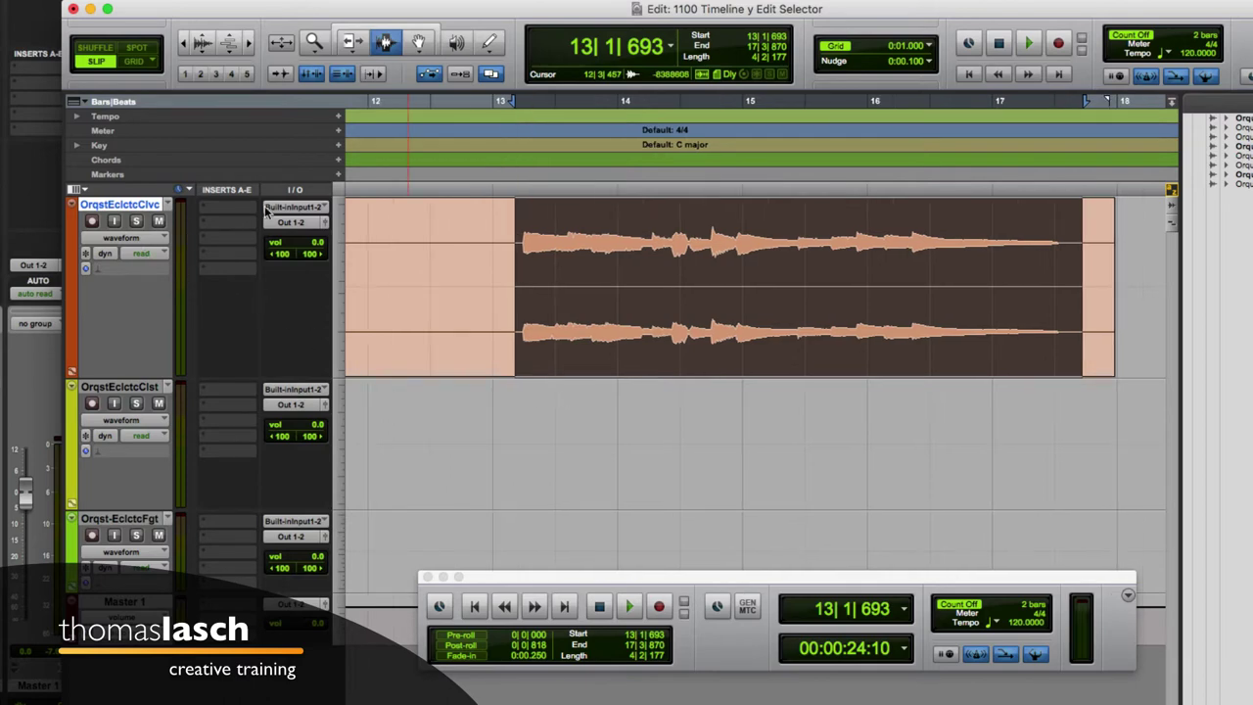
# - Try out record-enable and mute on the Clavecin track and turn both off again
pyautogui.click(93, 222)
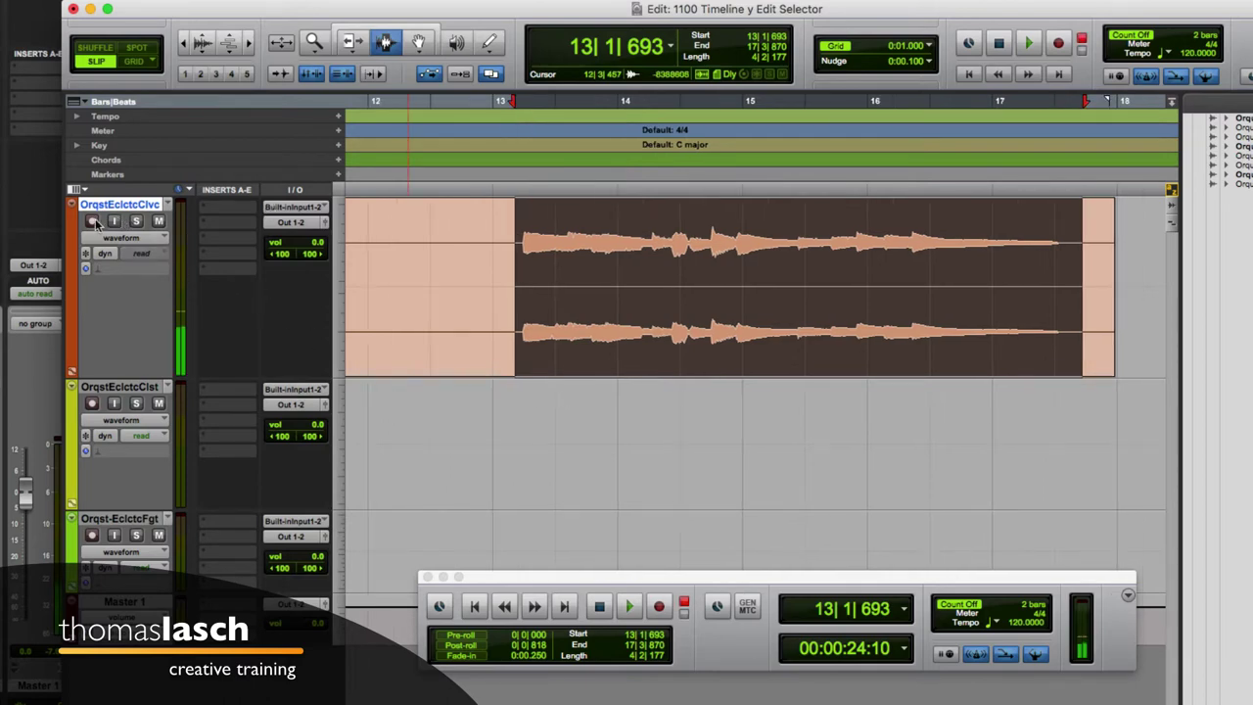
pyautogui.click(159, 222)
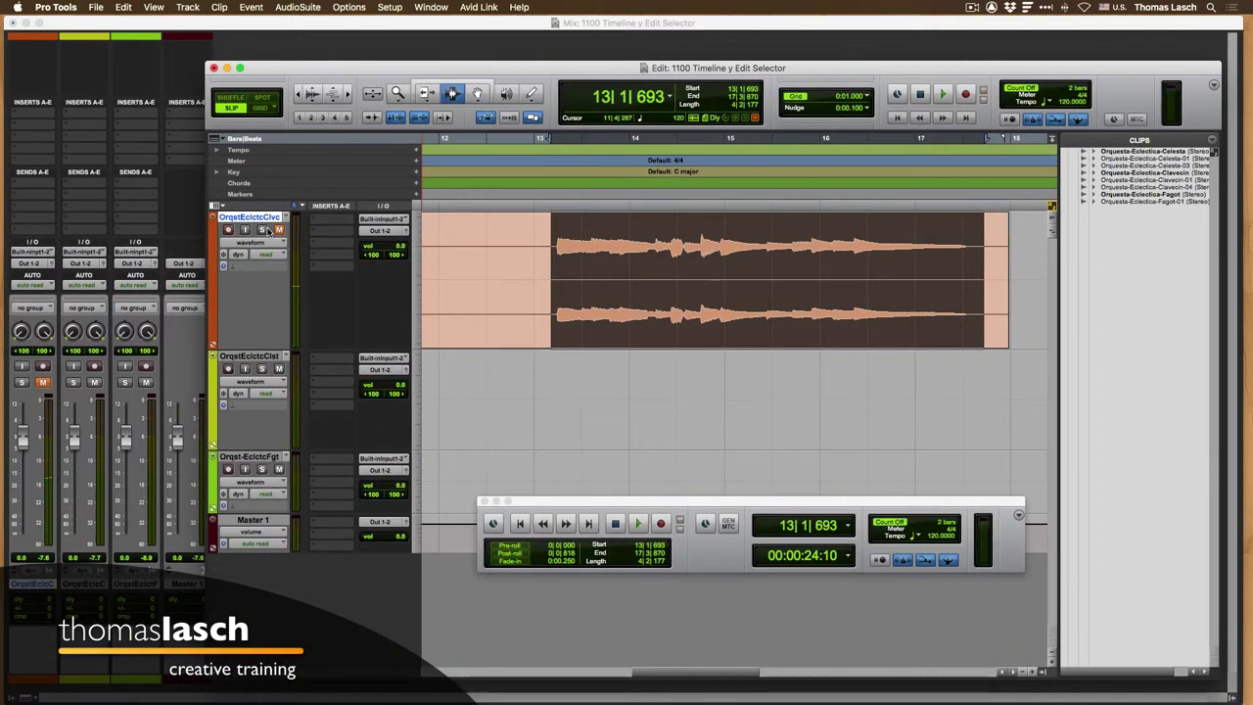
pyautogui.click(279, 231)
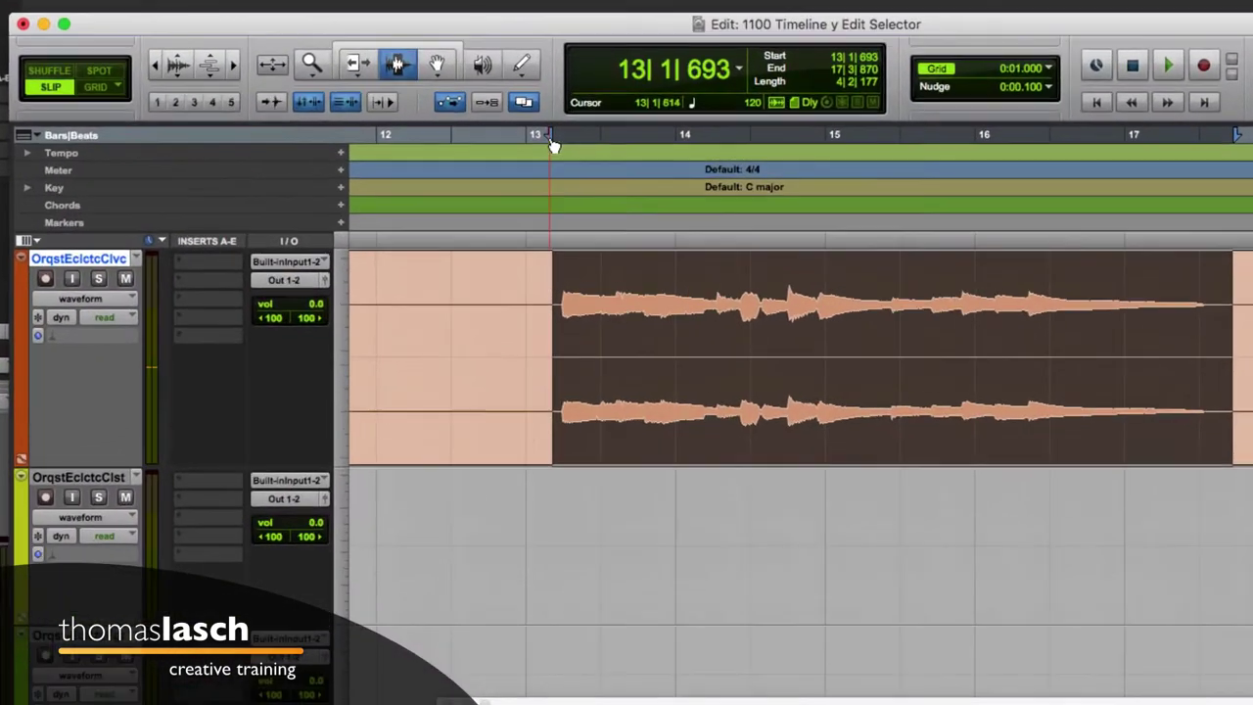
# - Adjust the timeline selection markers so the range runs from about 13|1|324 to 16|4|411
pyautogui.moveTo(551, 148)
pyautogui.mouseDown()
pyautogui.moveTo(514, 145)
pyautogui.moveTo(537, 139)
pyautogui.mouseUp()
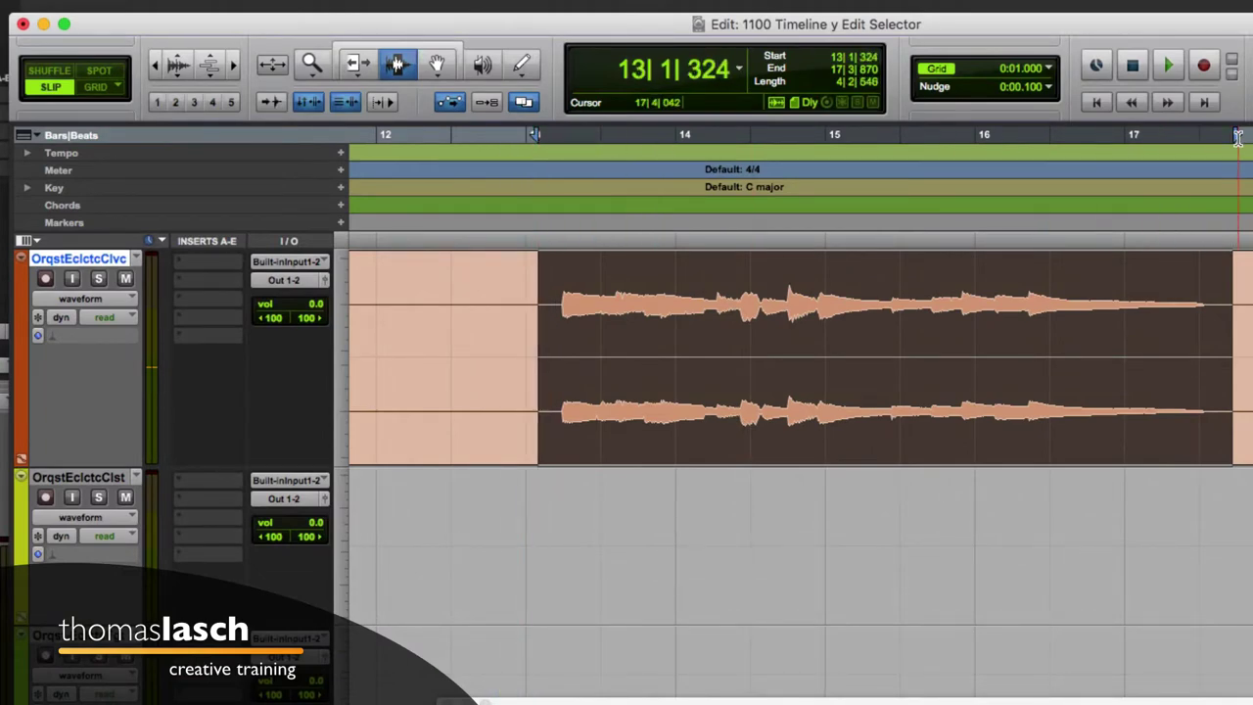
pyautogui.moveTo(1237, 140)
pyautogui.mouseDown()
pyautogui.moveTo(991, 155)
pyautogui.moveTo(1106, 146)
pyautogui.mouseUp()
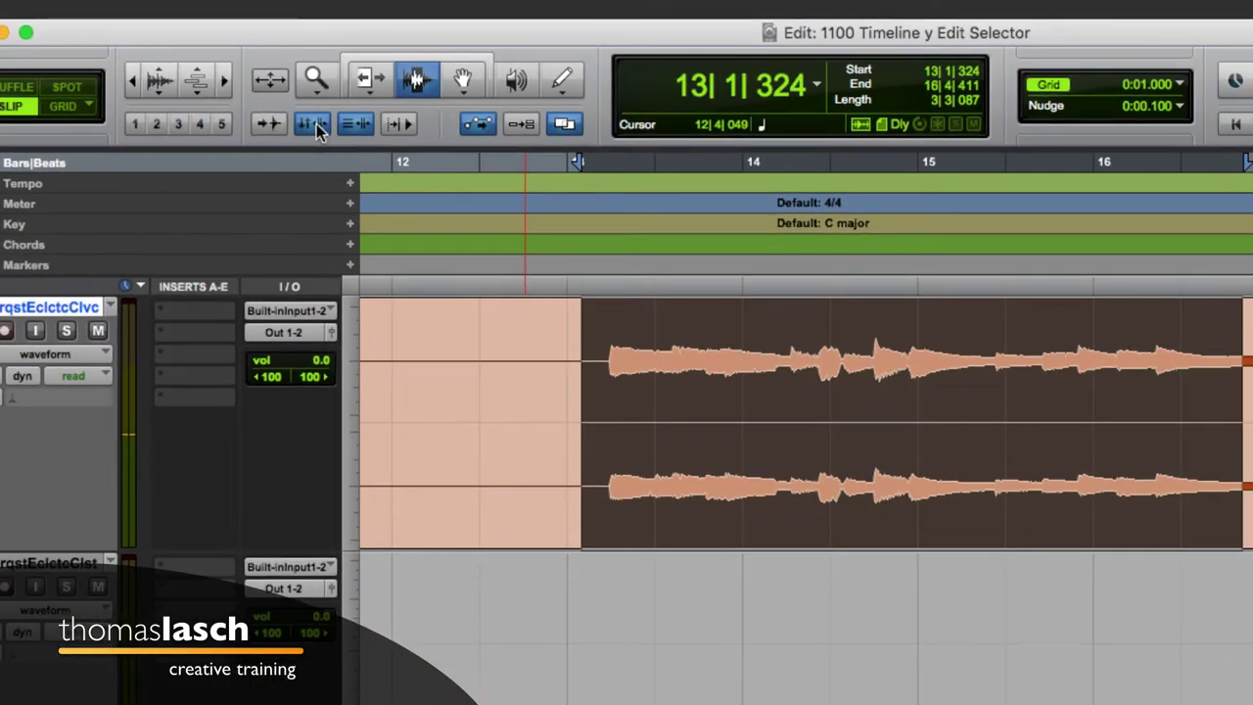
# - Turn off Link Timeline and Edit Selection and check the option's state
pyautogui.click(315, 129)
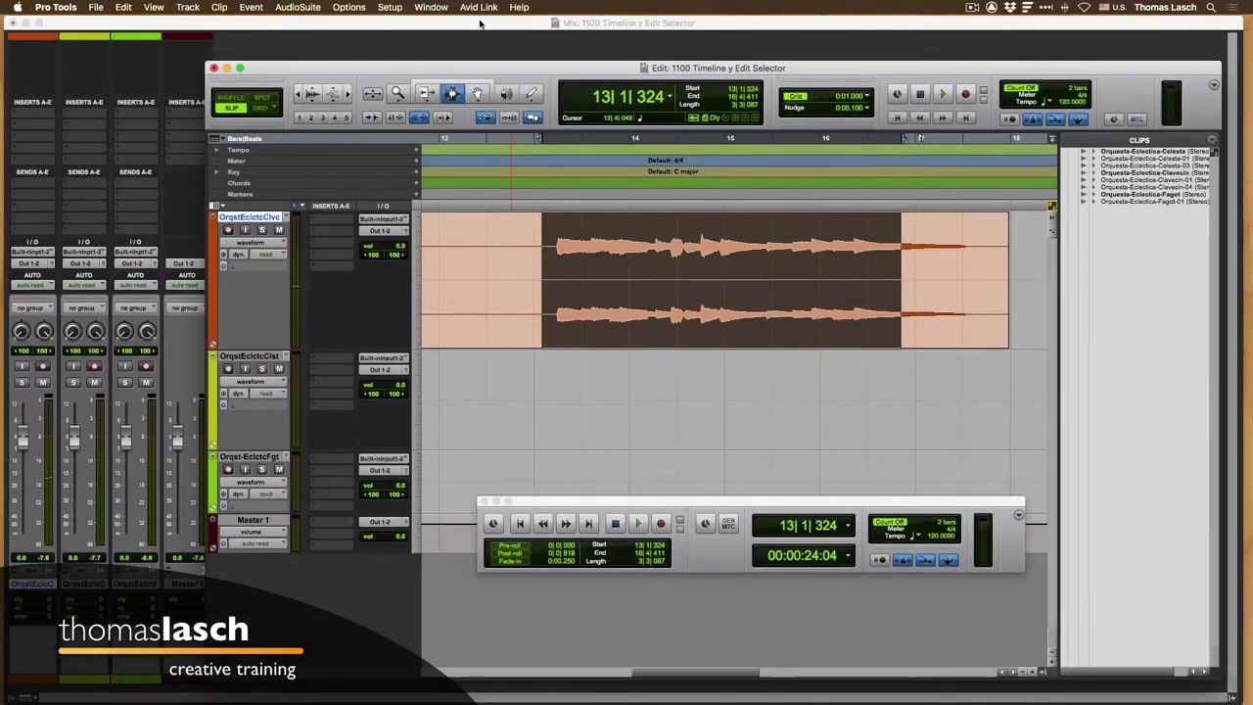
pyautogui.click(349, 6)
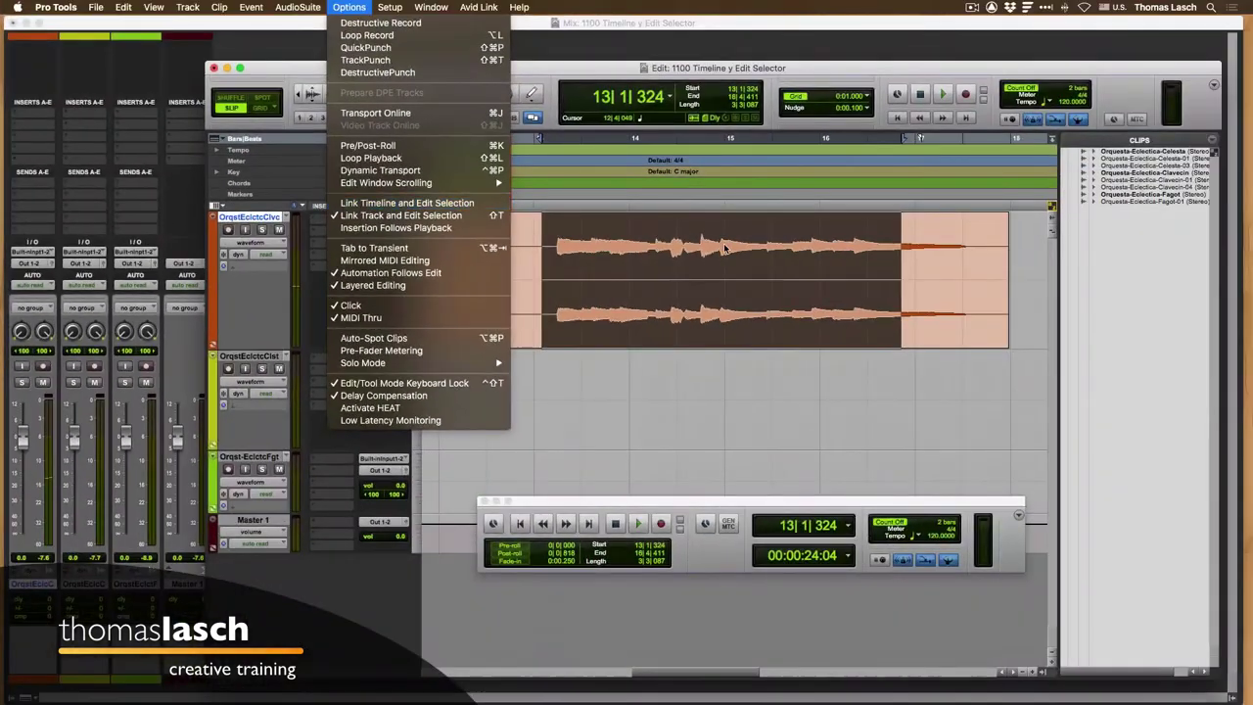
pyautogui.press('Escape')
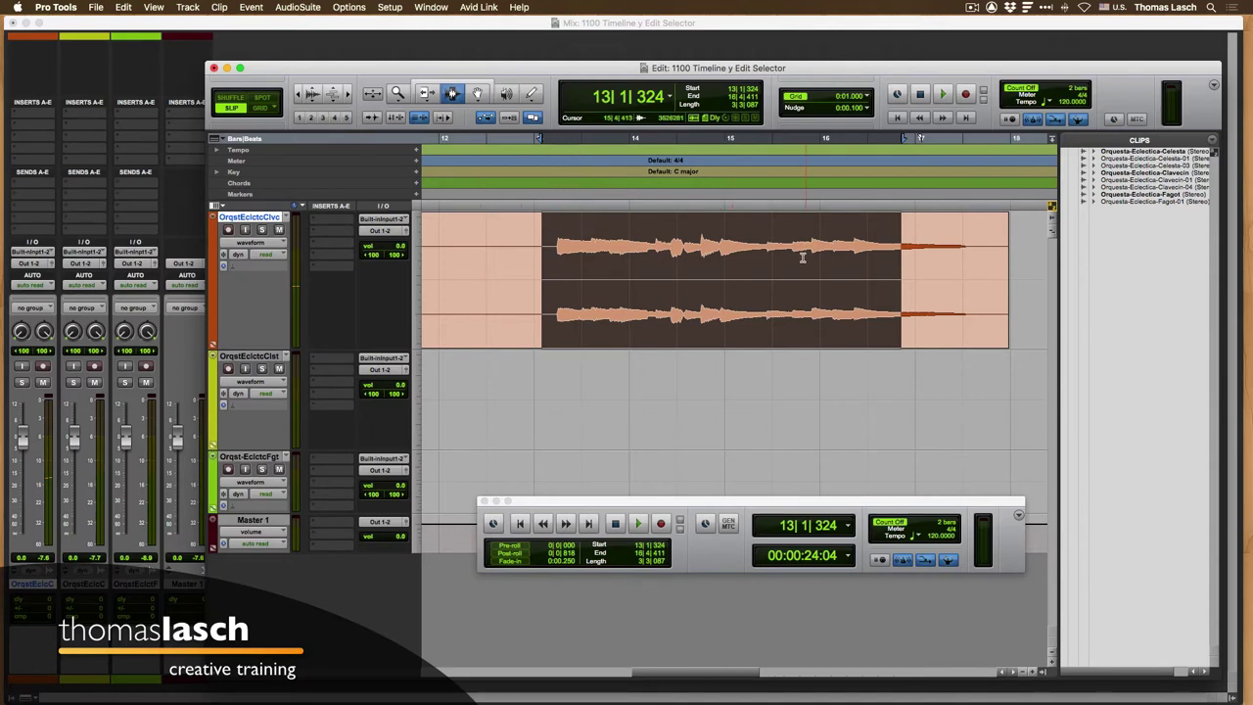
# - Make a separate edit selection in the Clavecin clip from about 15|3|242 to 16|2|464, and play back the timeline selection
pyautogui.moveTo(779, 260); pyautogui.dragTo(854, 260)
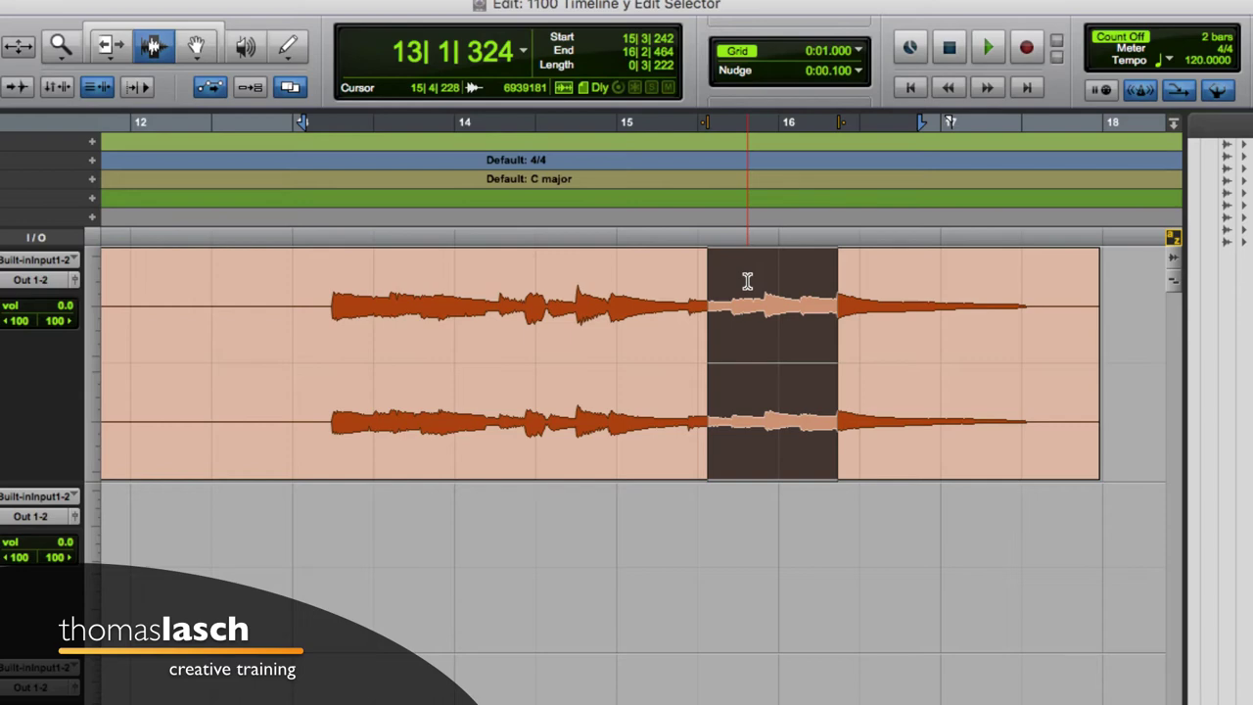
pyautogui.press('space')
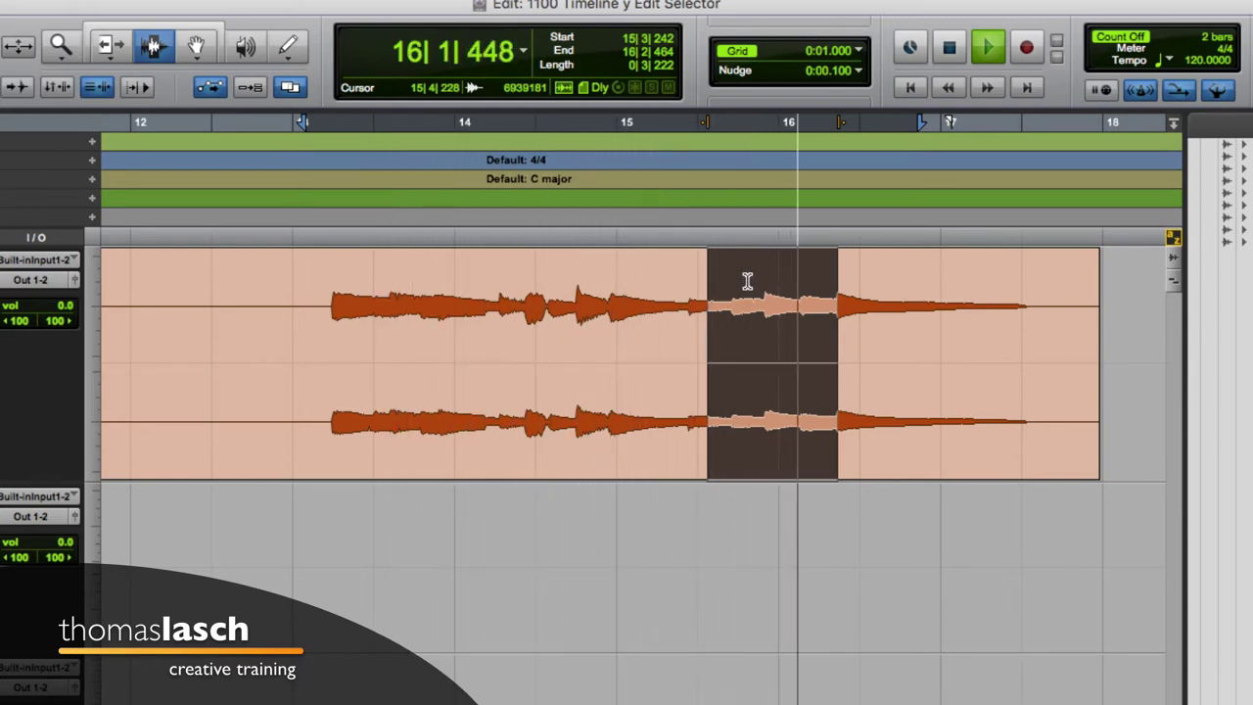
pyautogui.press('space')
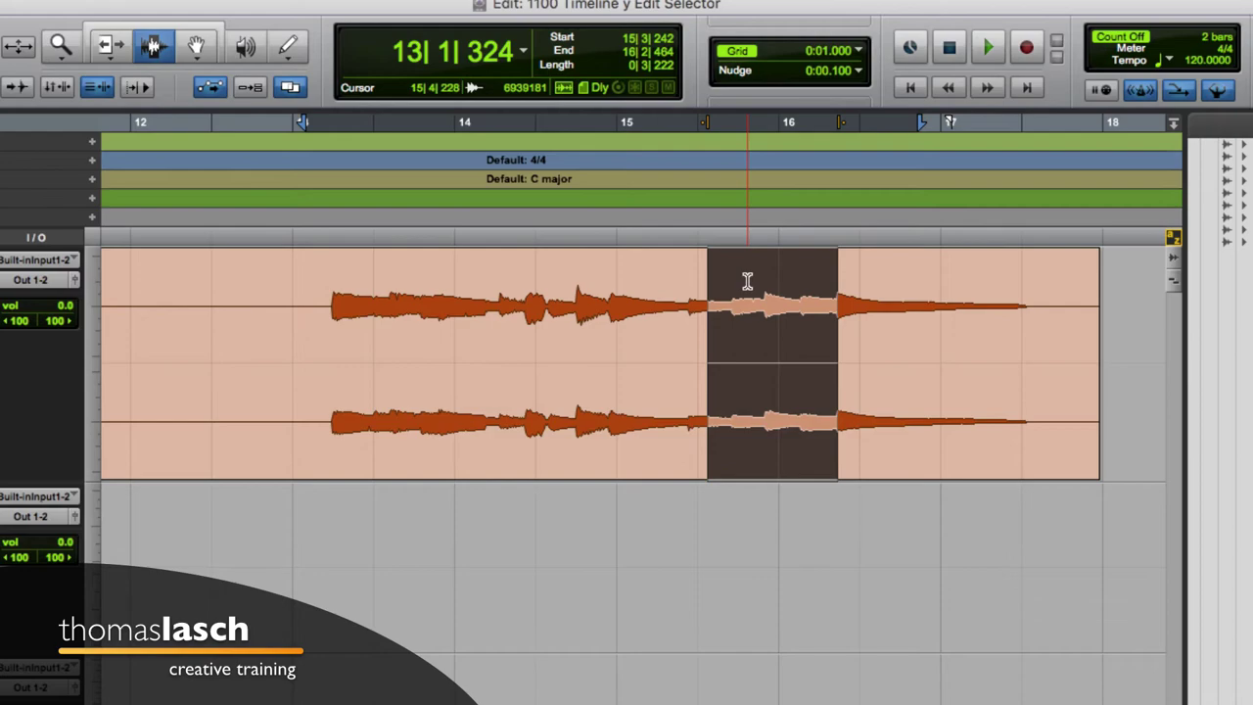
# - Play back the edit selection in the Clavecin clip and turn Link Timeline and Edit Selection back on
pyautogui.press('super+bracketleft')
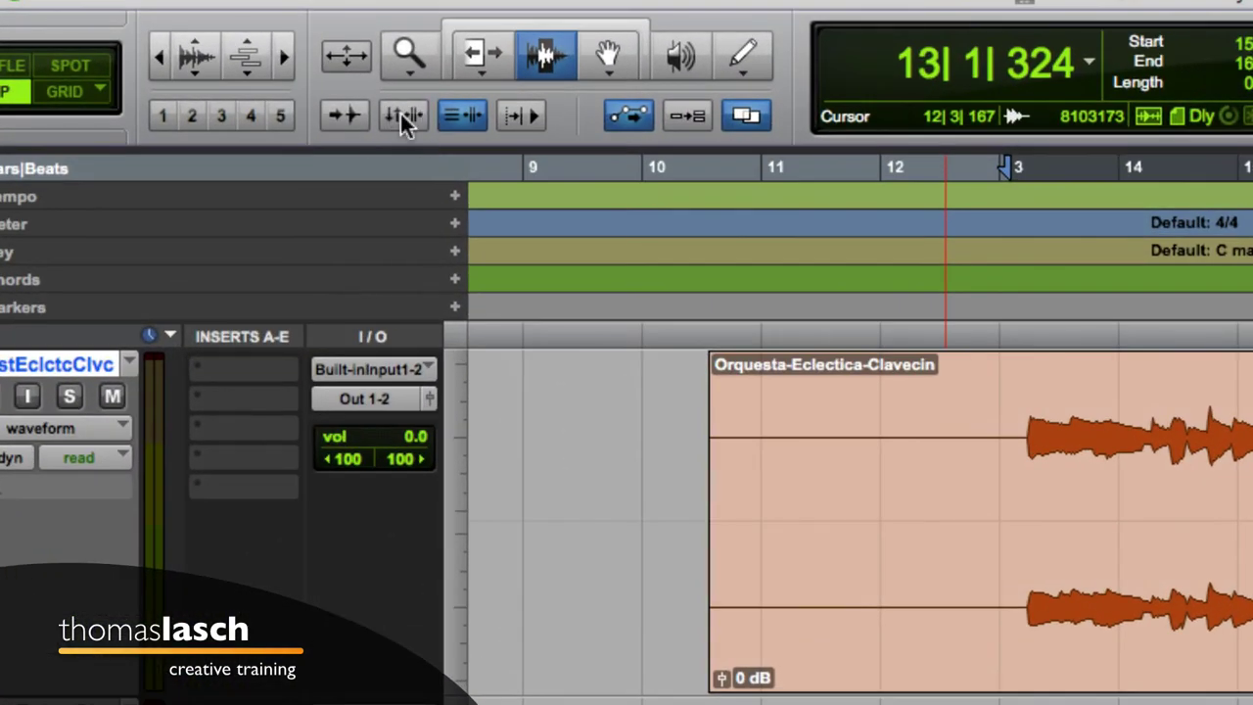
pyautogui.click(404, 115)
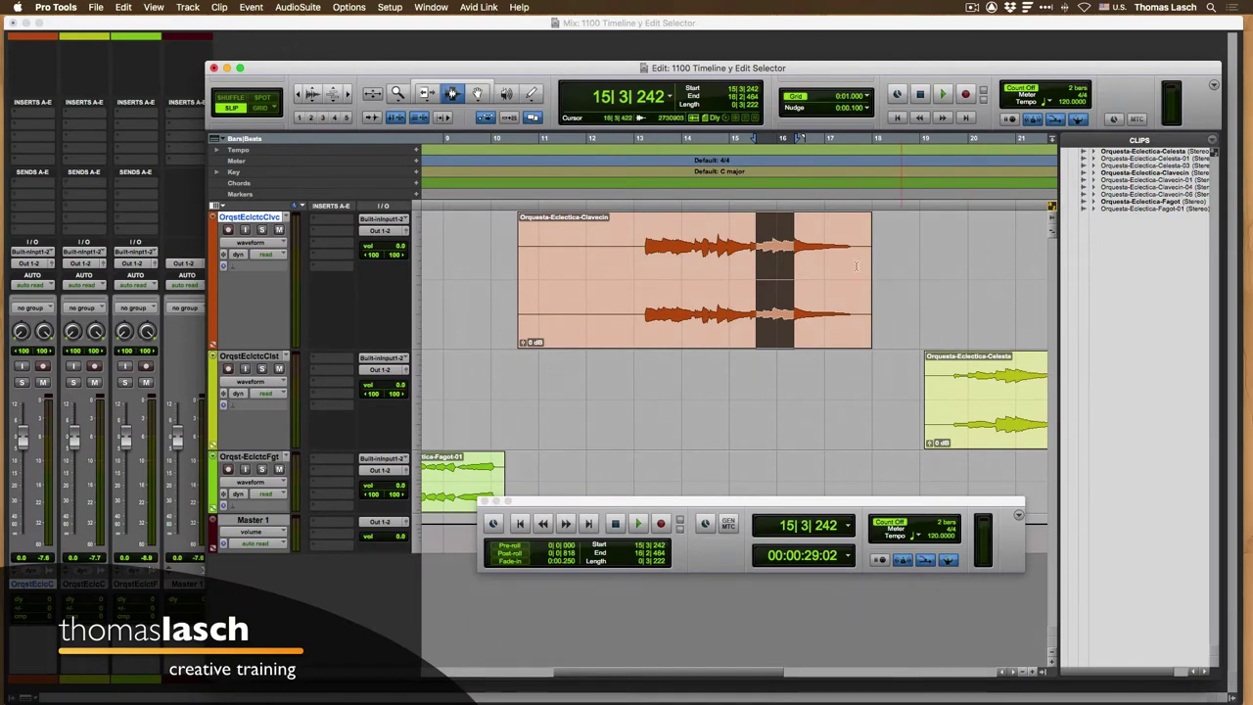
# - Make linked selections in the Clavecin clip from about 14|1|665 to 15|2|492 and in the Celesta clip from about 20|1|551 to 21|1|497
pyautogui.click(747, 264)
pyautogui.moveTo(690, 265); pyautogui.dragTo(748, 264)
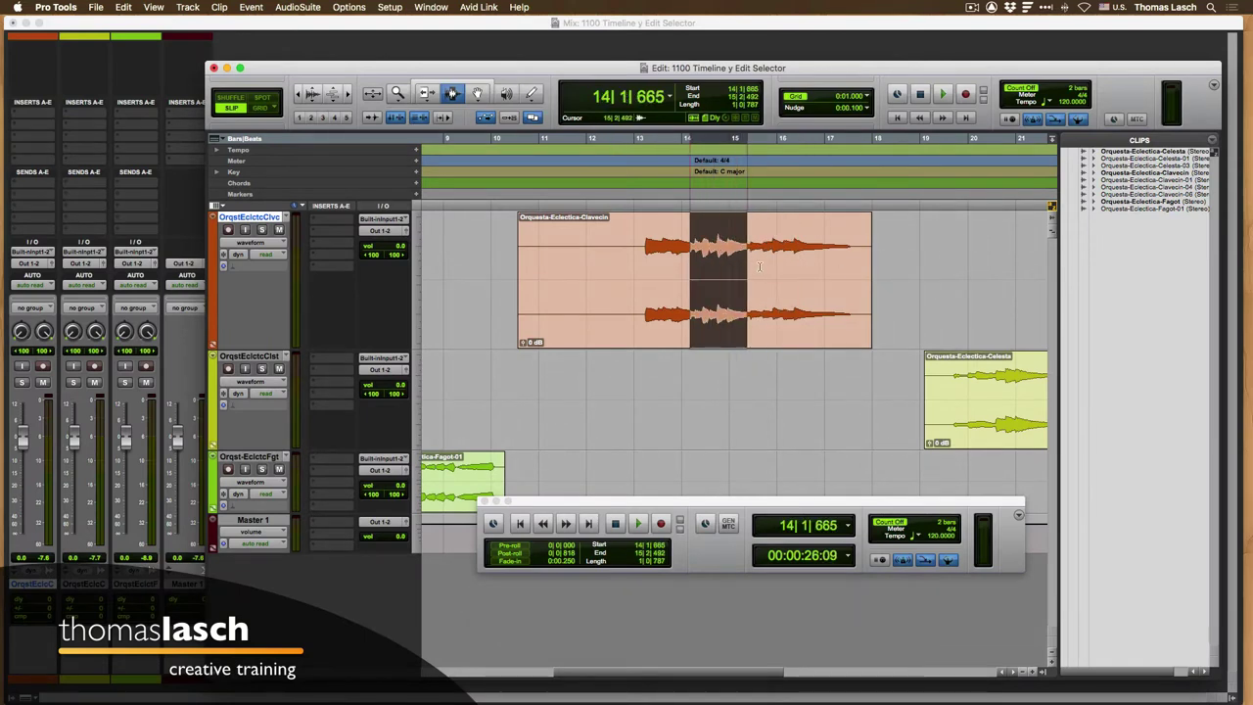
pyautogui.press(';')
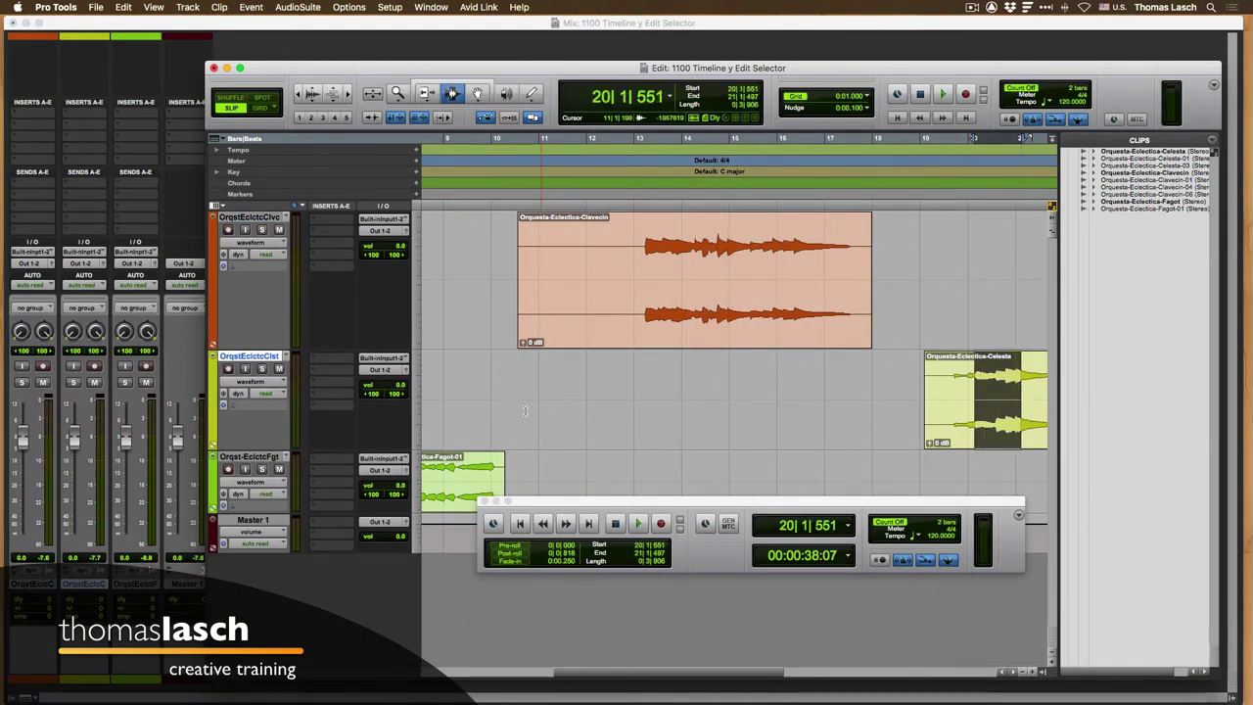
# - Select an empty stretch of the Celesta track from about 12|2|234 to 14|4|151 and move the Transport window up over that track
pyautogui.moveTo(524, 411); pyautogui.dragTo(734, 396)
pyautogui.moveTo(606, 392); pyautogui.dragTo(717, 388)
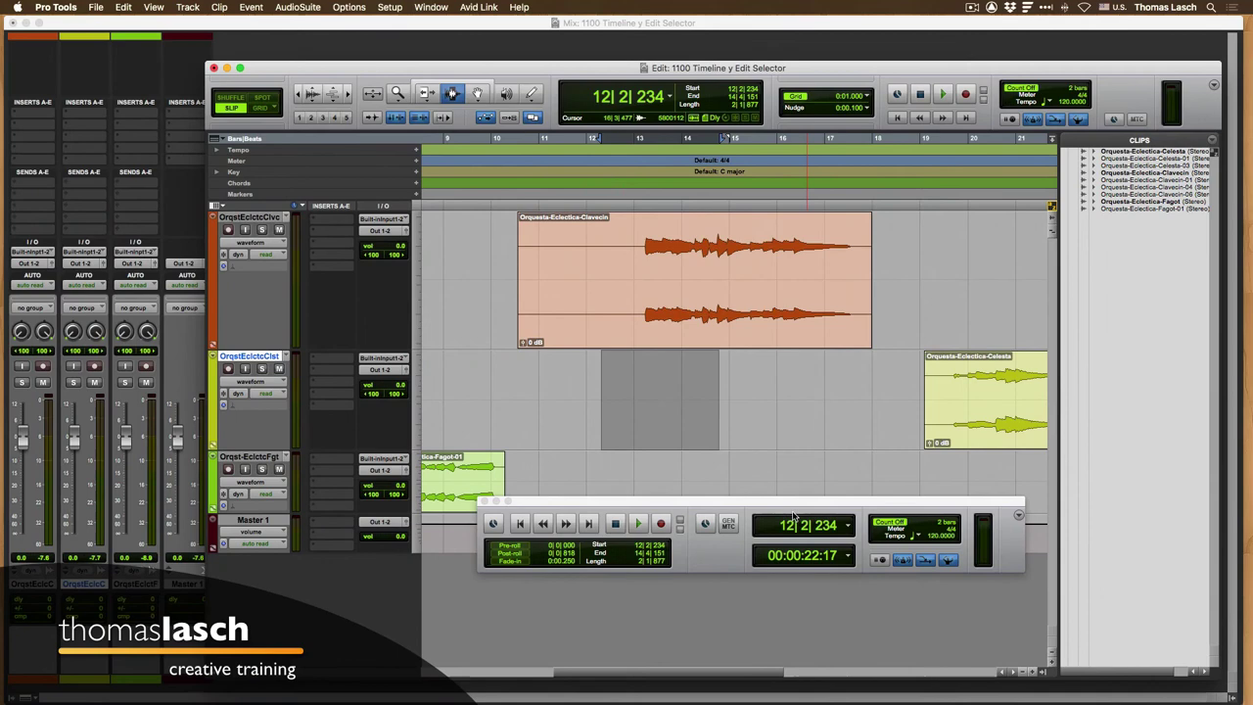
pyautogui.moveTo(784, 502); pyautogui.dragTo(665, 367)
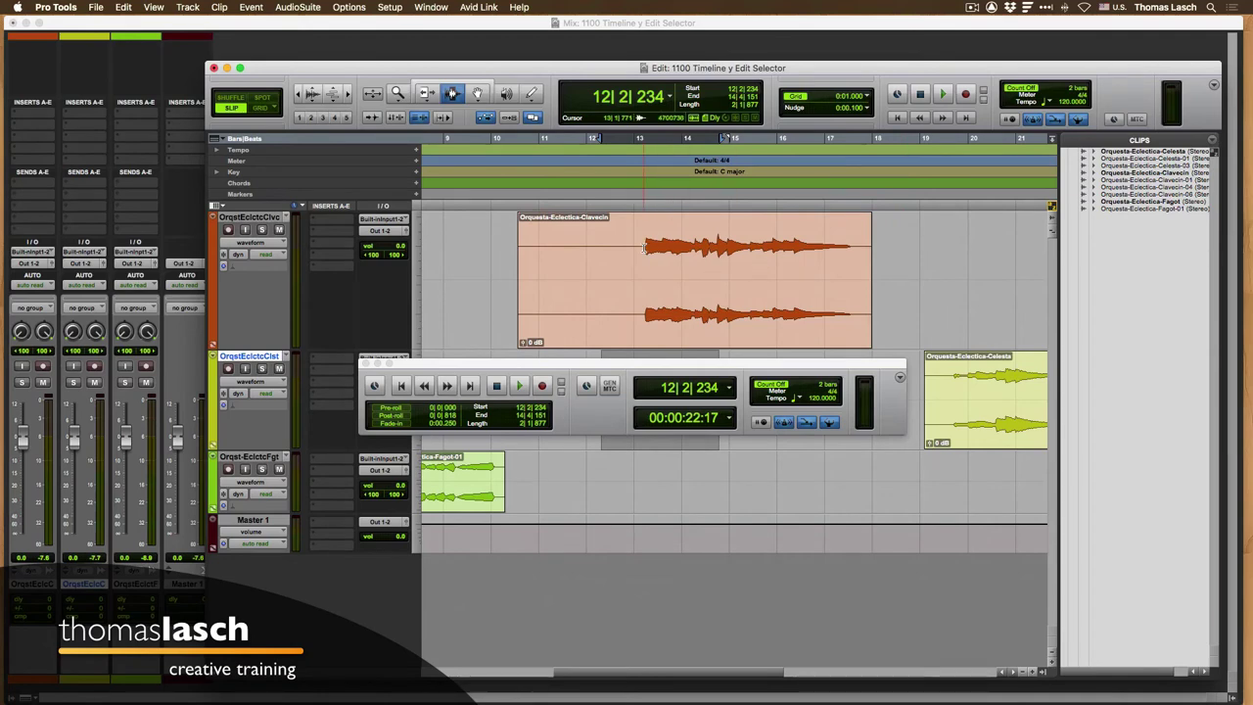
# - With timeline and edit selections unlinked, make an edit selection in the Clavecin clip from about 13|1|771 to 15|3|373
pyautogui.moveTo(645, 246); pyautogui.dragTo(747, 254)
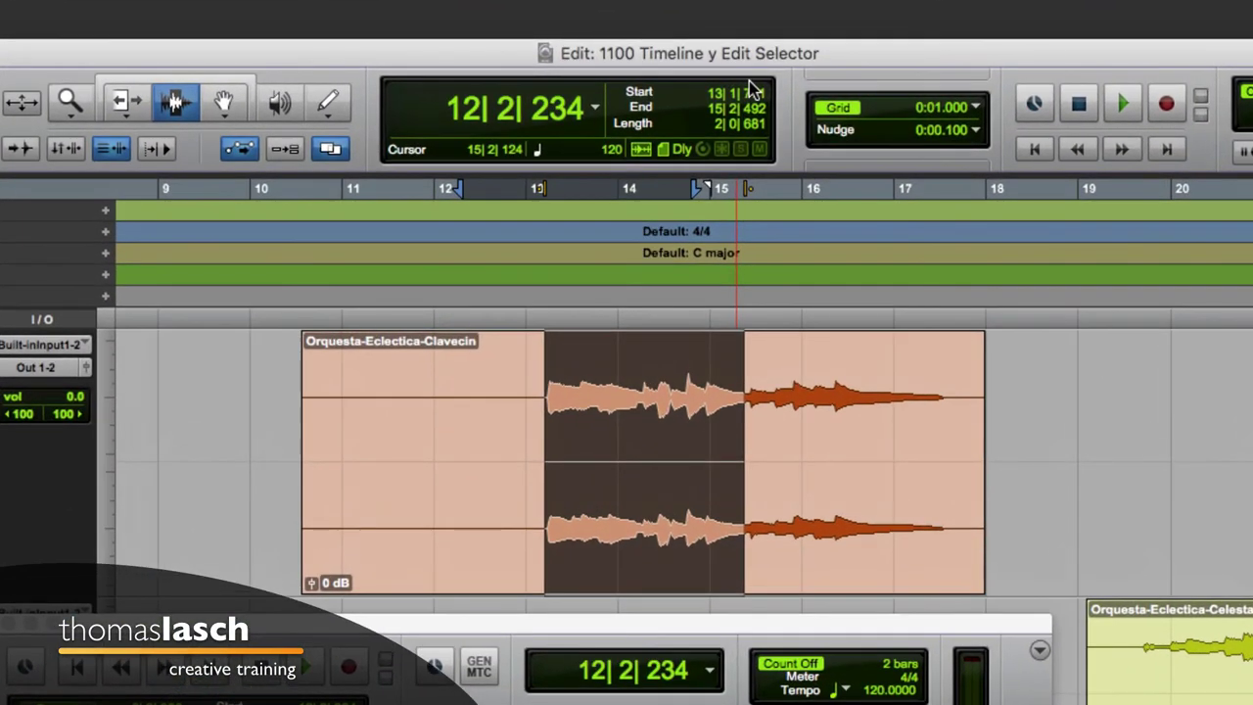
pyautogui.moveTo(588, 392); pyautogui.dragTo(779, 384)
pyautogui.click(549, 392)
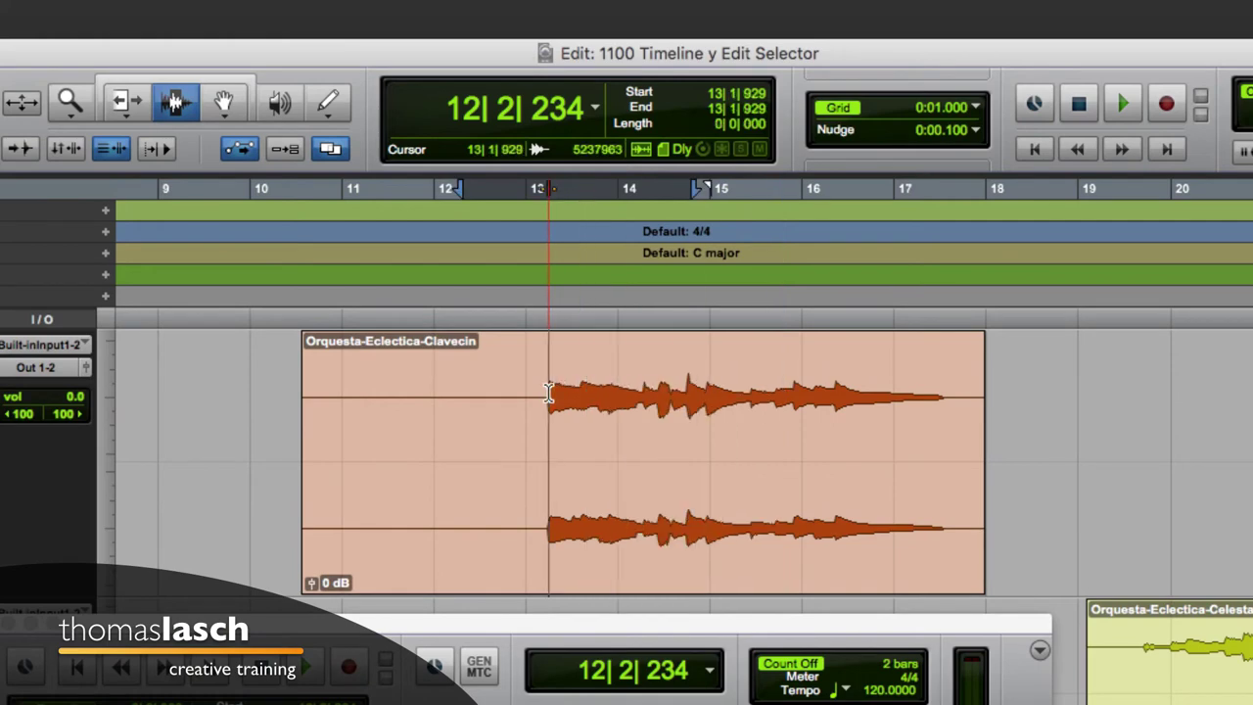
pyautogui.moveTo(549, 391); pyautogui.dragTo(787, 390)
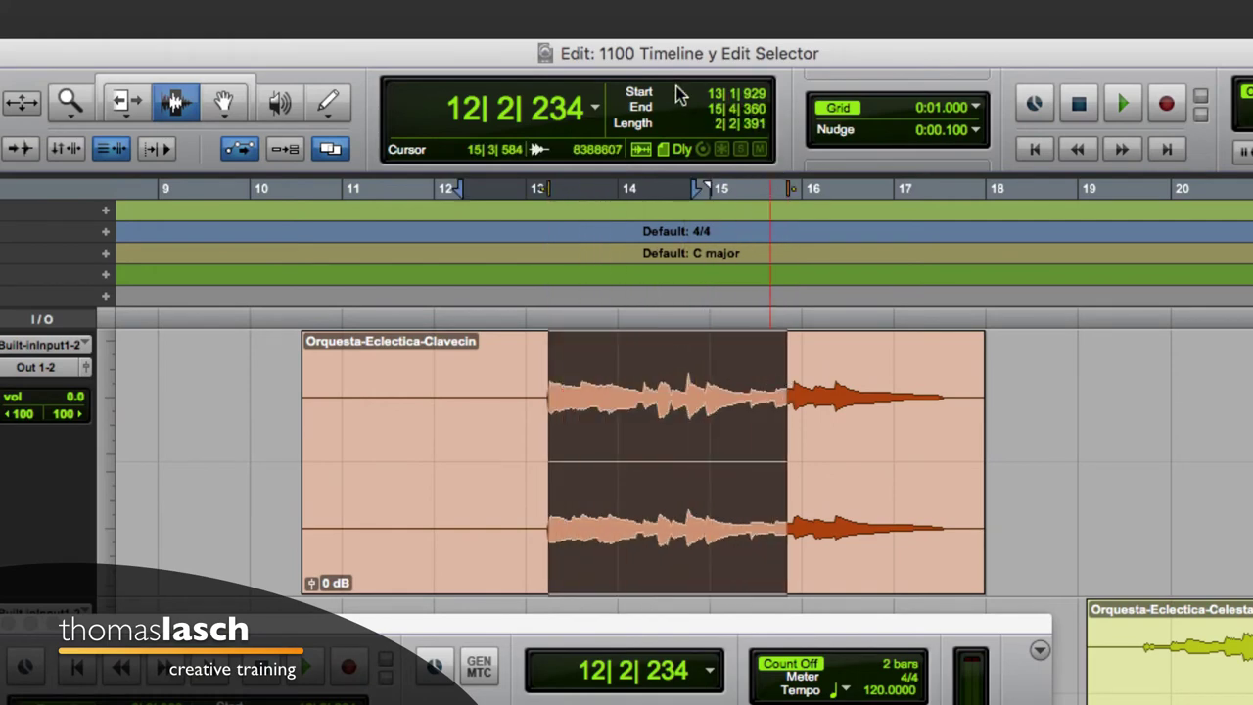
pyautogui.moveTo(546, 427); pyautogui.dragTo(740, 423)
pyautogui.moveTo(554, 440); pyautogui.dragTo(764, 439)
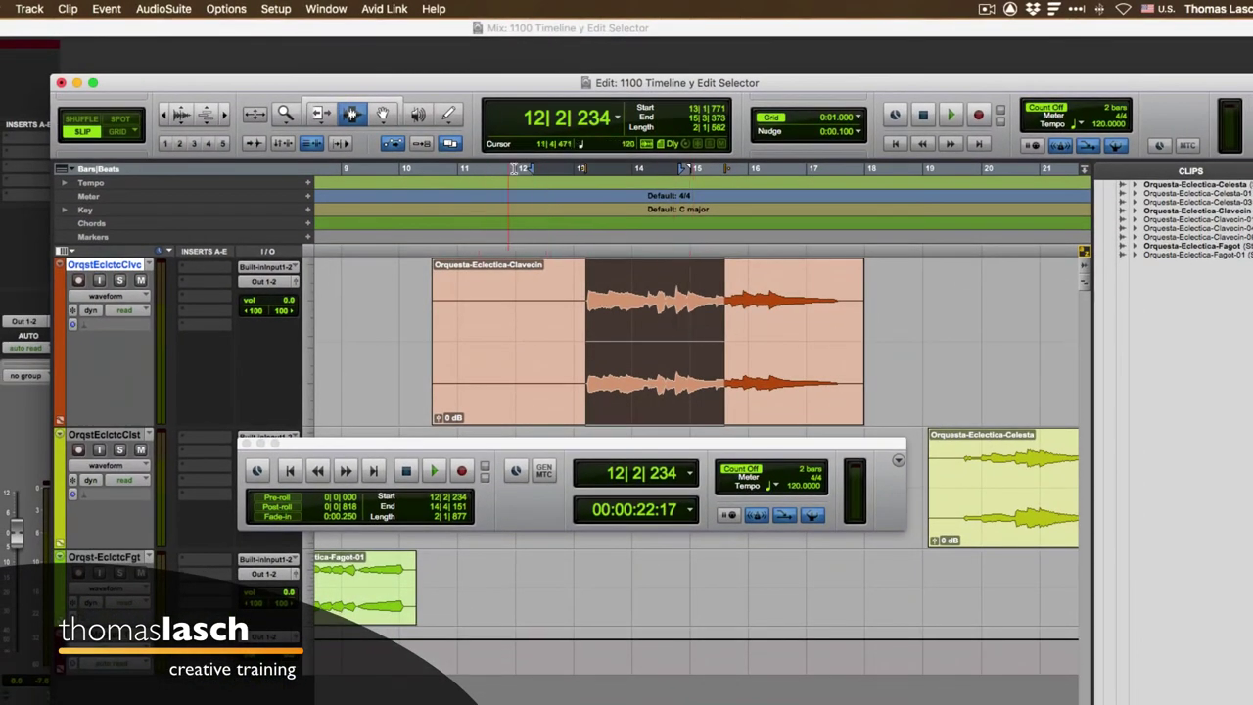
# - Adjust the timeline selection markers separately so the range runs from about 12|1|142 to 16|2|491
pyautogui.moveTo(530, 170)
pyautogui.mouseDown()
pyautogui.moveTo(478, 174)
pyautogui.moveTo(621, 171)
pyautogui.moveTo(492, 172)
pyautogui.moveTo(508, 172)
pyautogui.mouseUp()
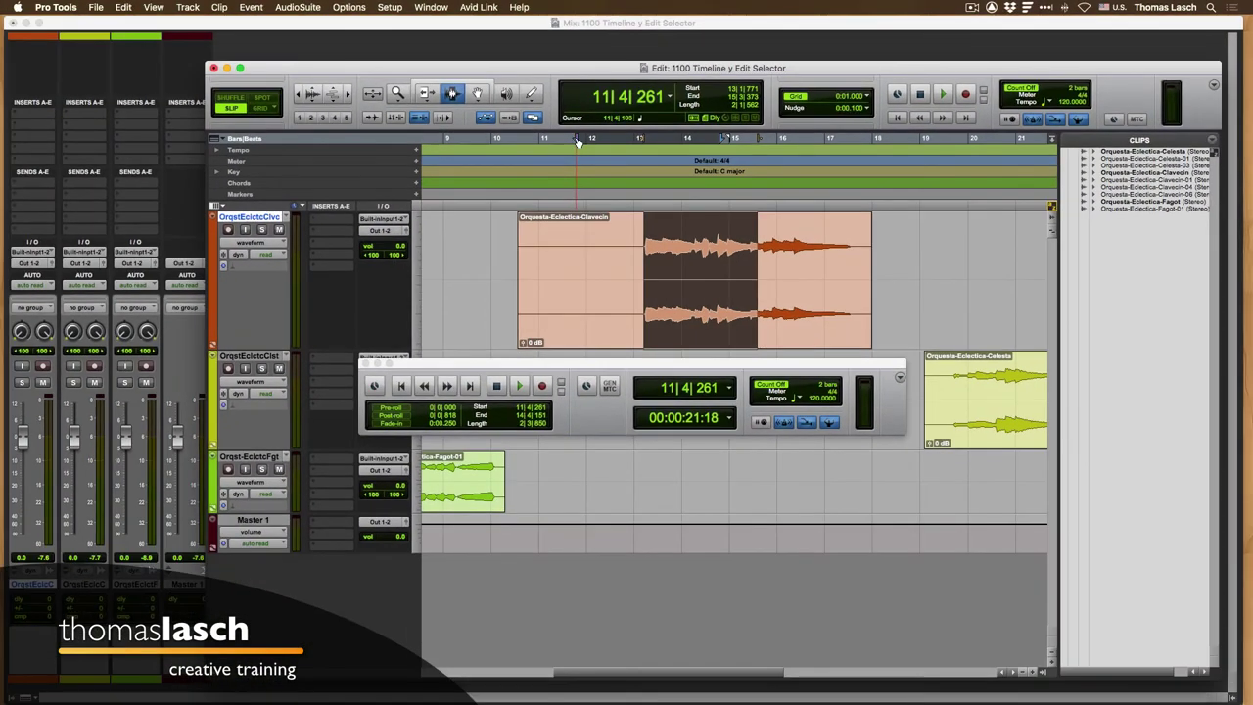
pyautogui.moveTo(540, 153)
pyautogui.mouseDown()
pyautogui.moveTo(508, 151)
pyautogui.moveTo(590, 143)
pyautogui.mouseUp()
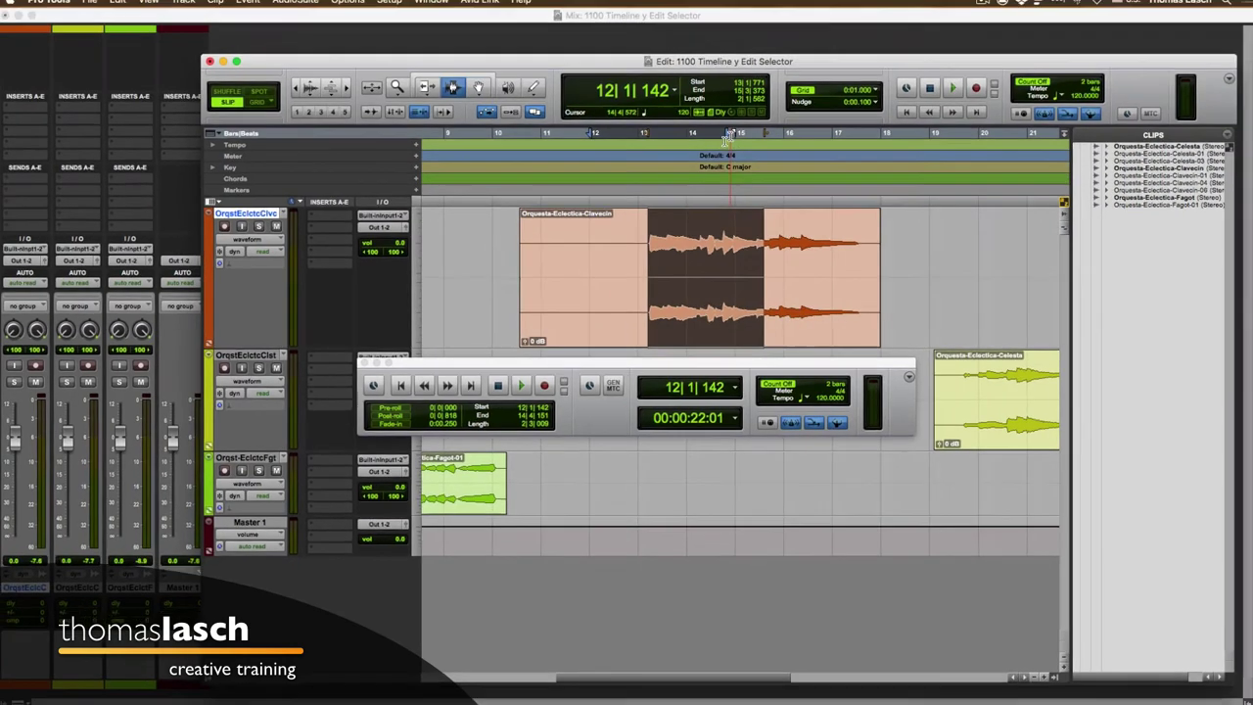
pyautogui.moveTo(740, 129)
pyautogui.mouseDown()
pyautogui.moveTo(833, 141)
pyautogui.moveTo(799, 143)
pyautogui.mouseUp()
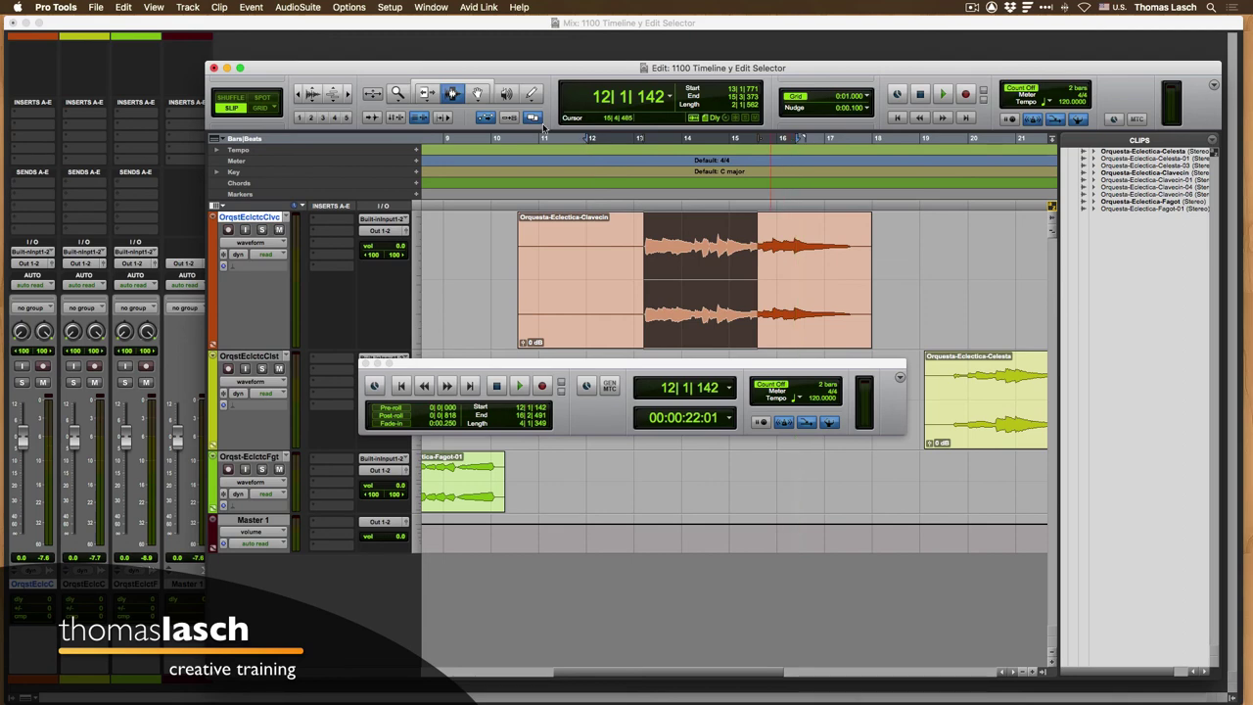
# - Turn Link Timeline and Edit Selection back on and place the edit cursor in the Clavecin clip at about 13|4|626
pyautogui.click(395, 118)
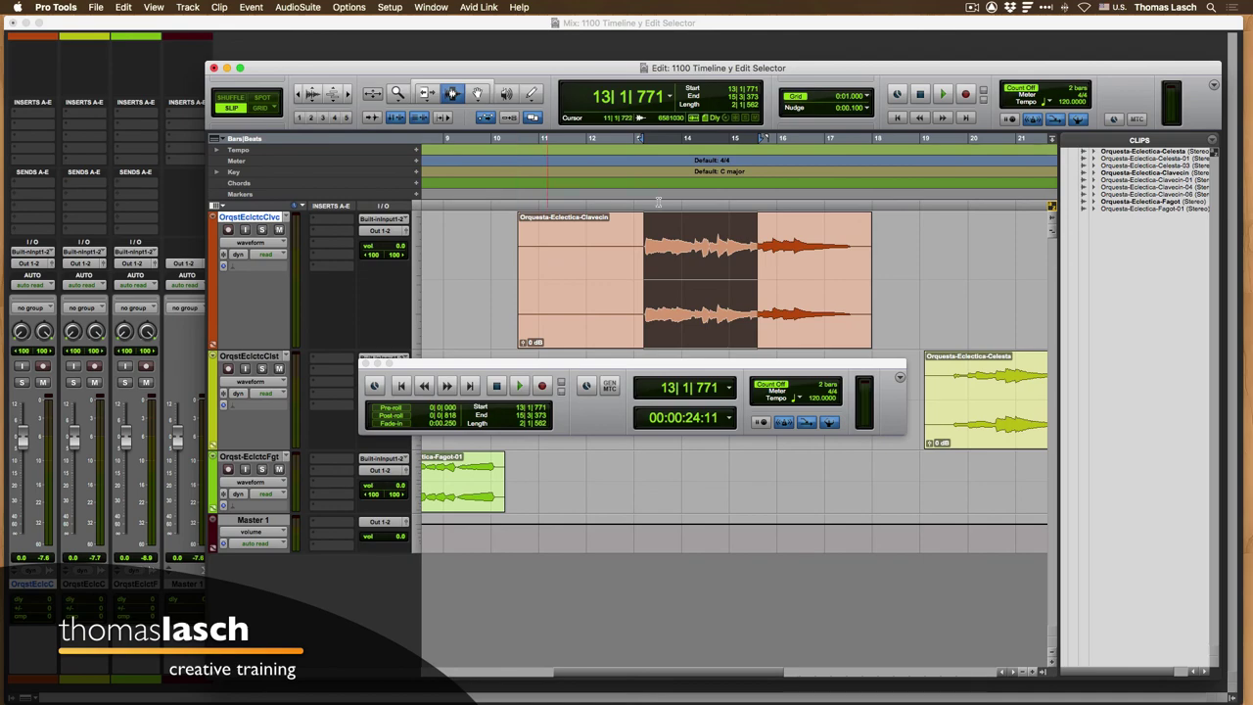
pyautogui.click(354, 7)
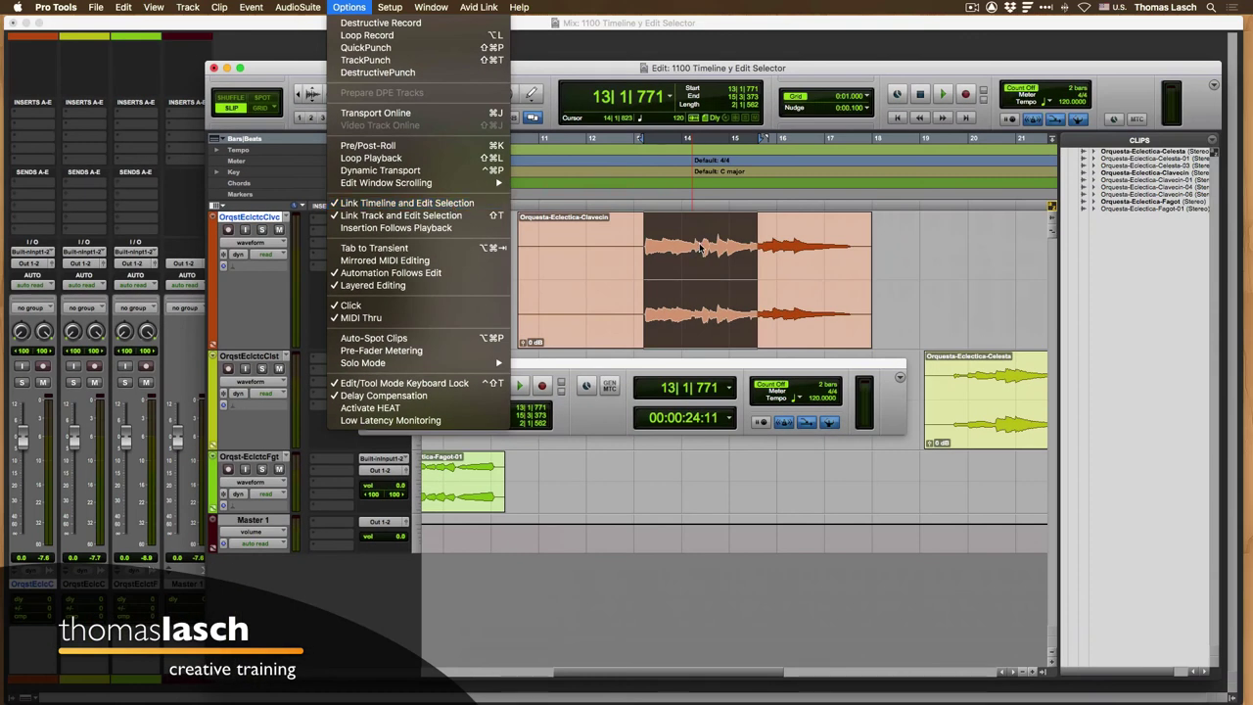
pyautogui.click(700, 247)
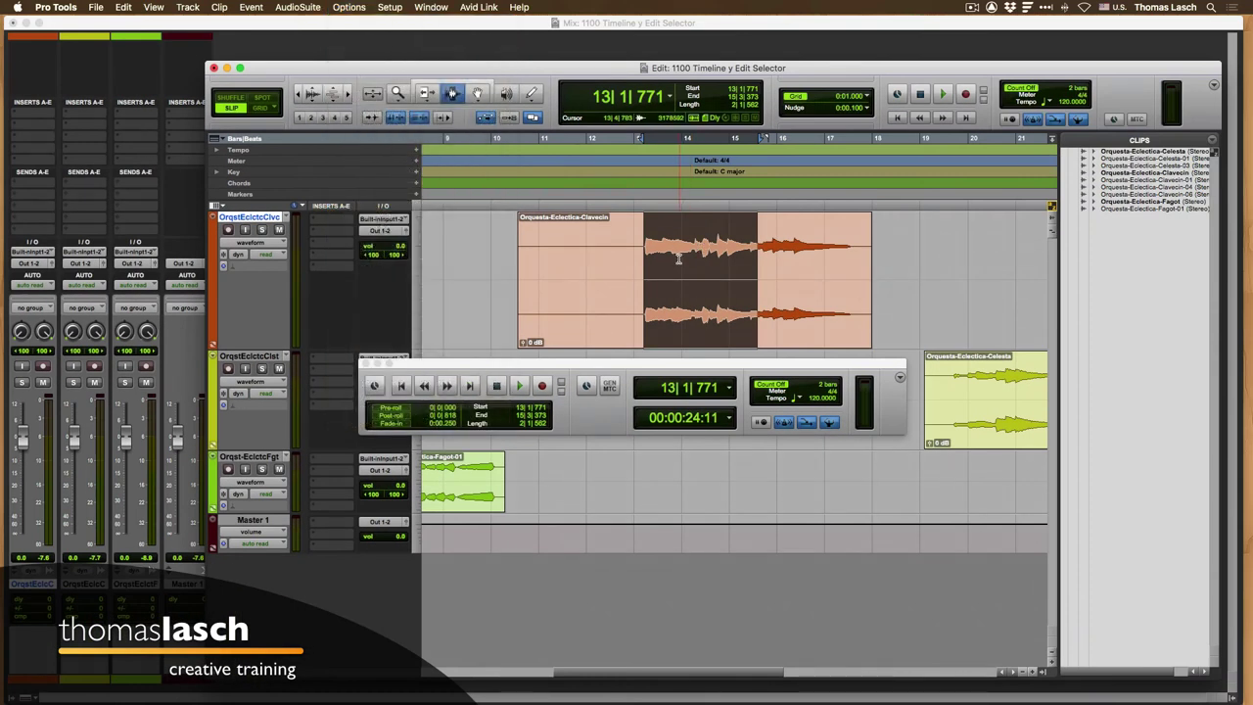
pyautogui.click(677, 257)
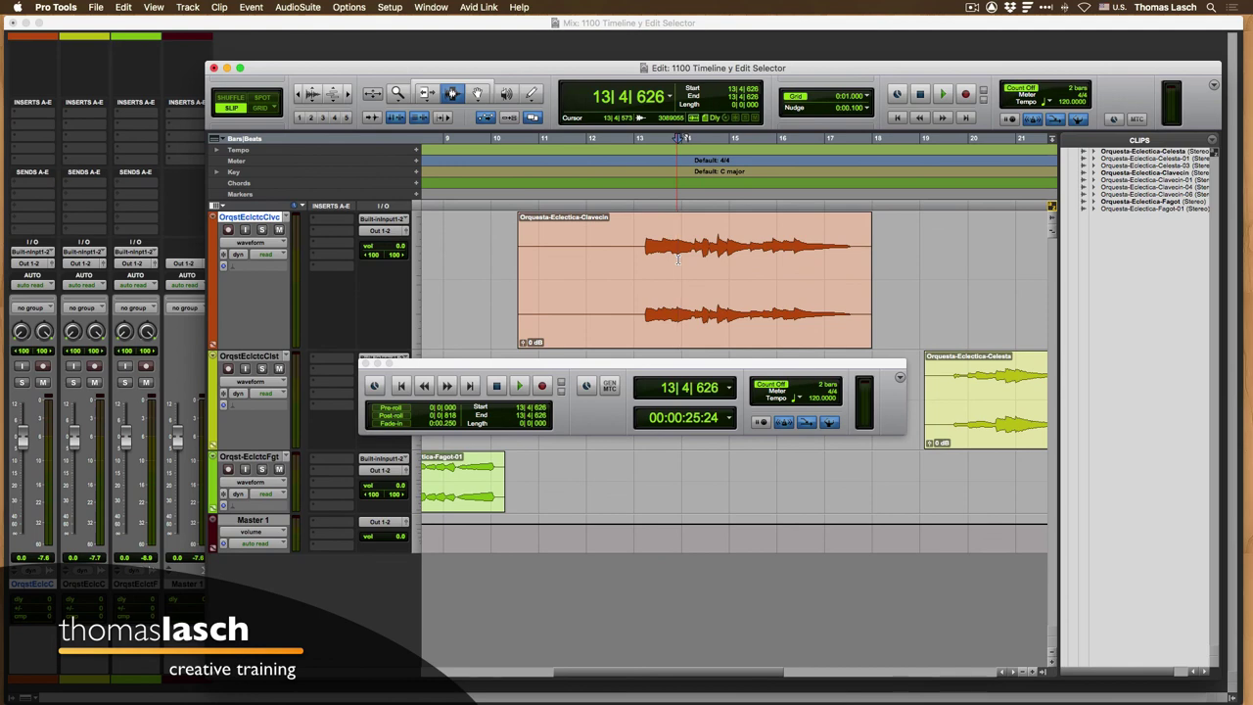